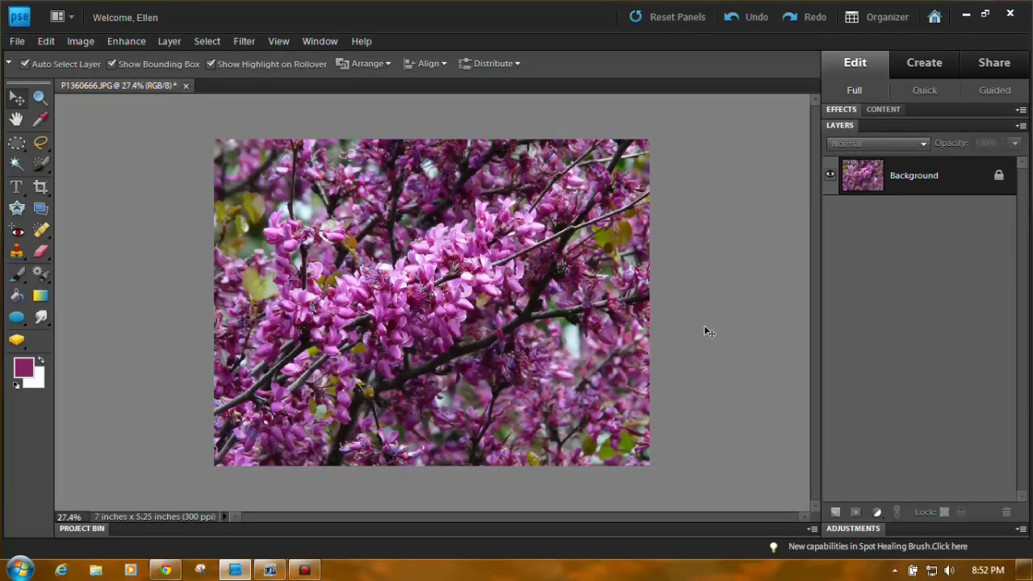
# Reset the colours to default black and white and attempt to duplicate the locked Background layer
pyautogui.press('d')
pyautogui.click(17, 41)
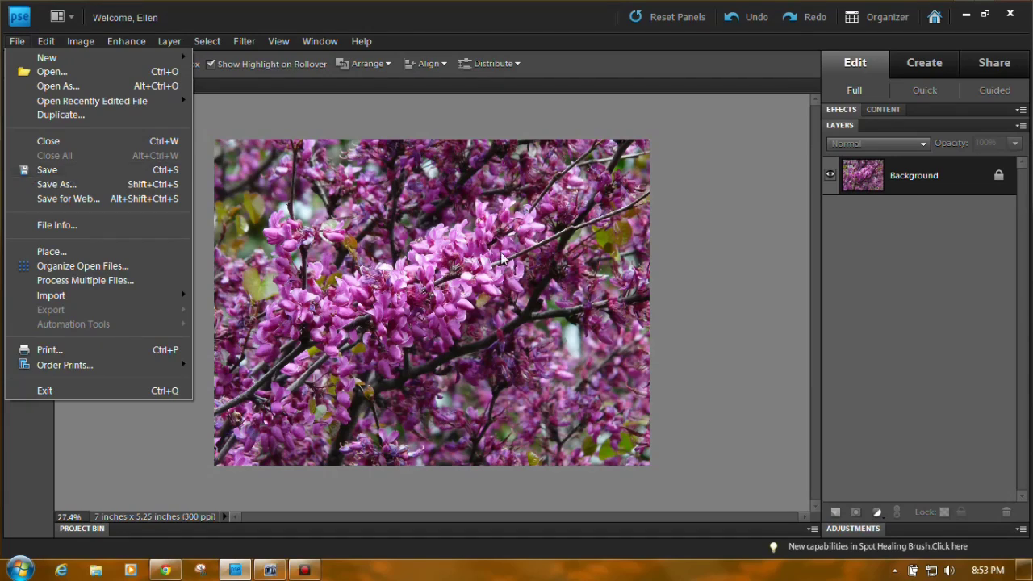
pyautogui.click(684, 264)
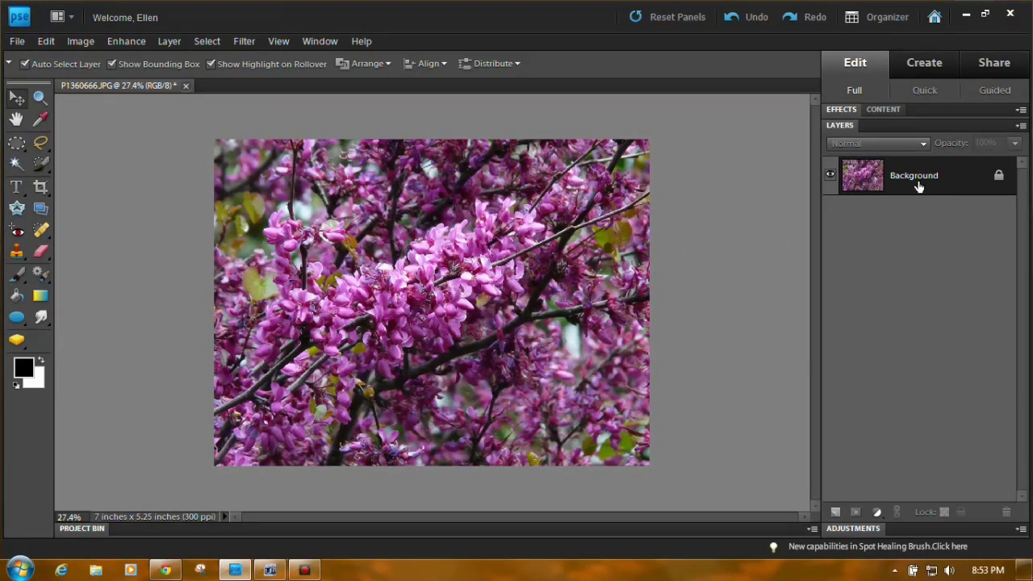
pyautogui.moveTo(919, 186); pyautogui.dragTo(878, 194)
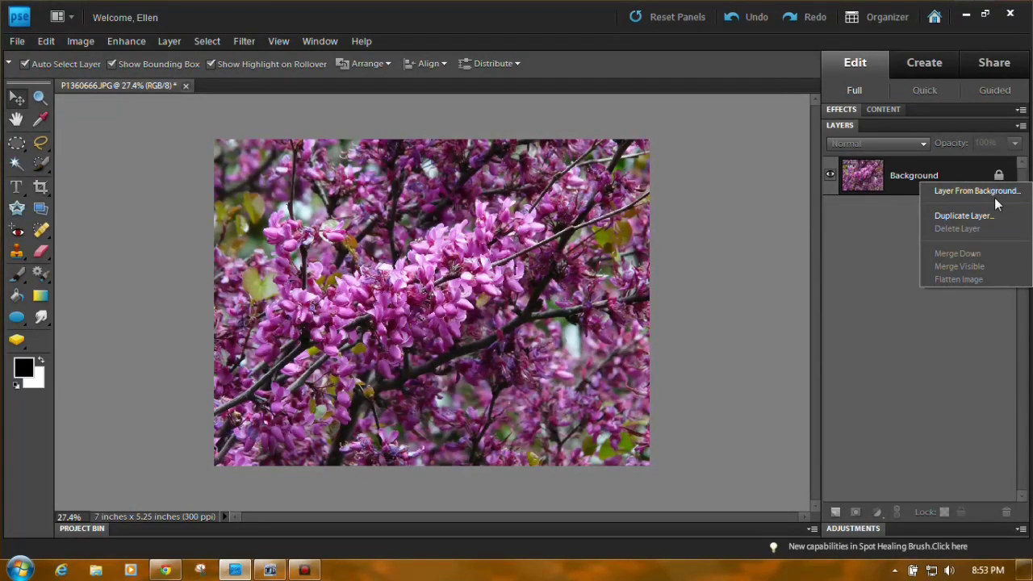
# Convert the locked Background into an ordinary editable layer named Layer 0
pyautogui.click(989, 190)
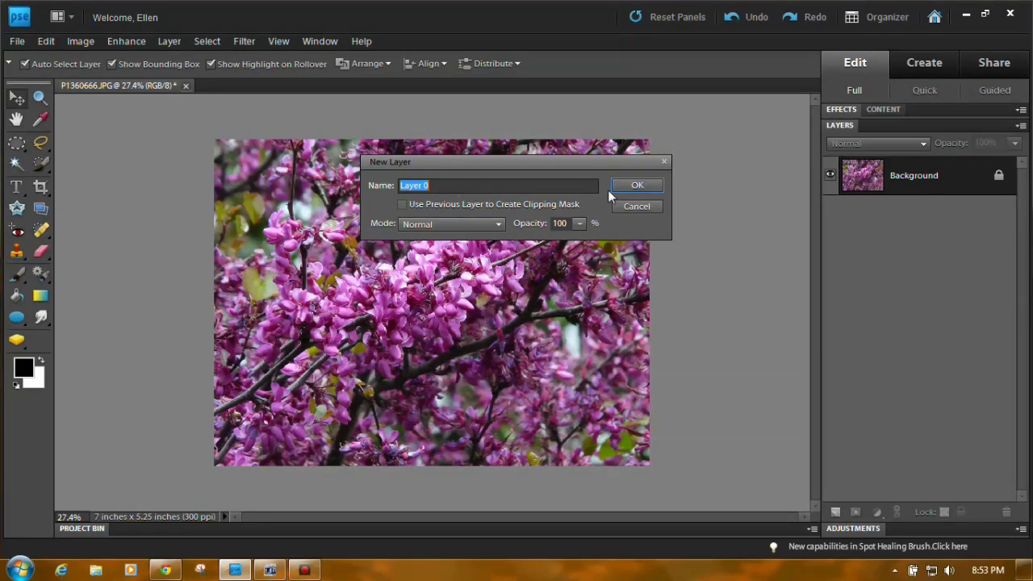
pyautogui.click(638, 186)
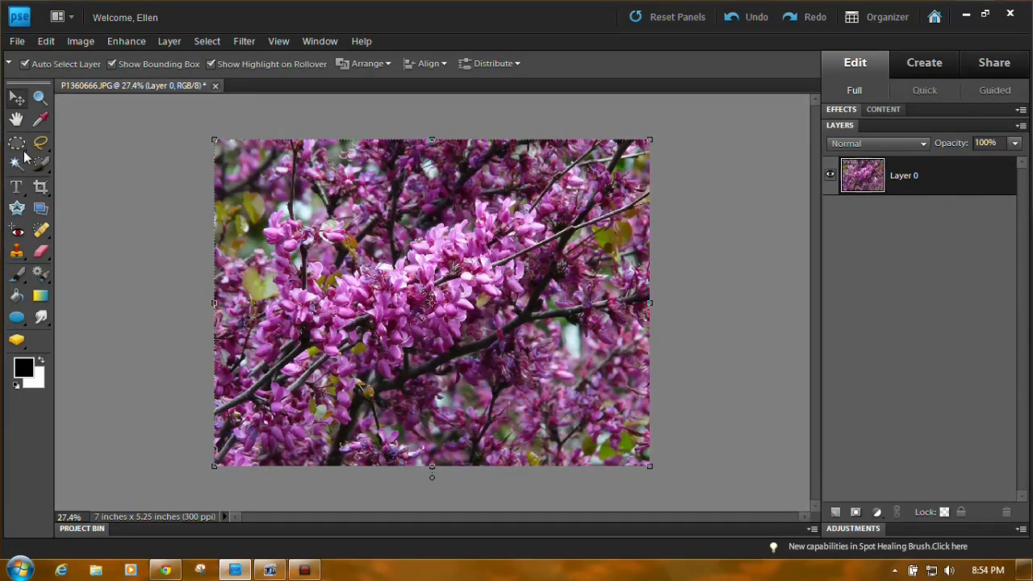
# Switch to the Rectangular Marquee, clear a stray selection, and add an empty layer above Layer 0
pyautogui.moveTo(25, 152); pyautogui.dragTo(76, 144)
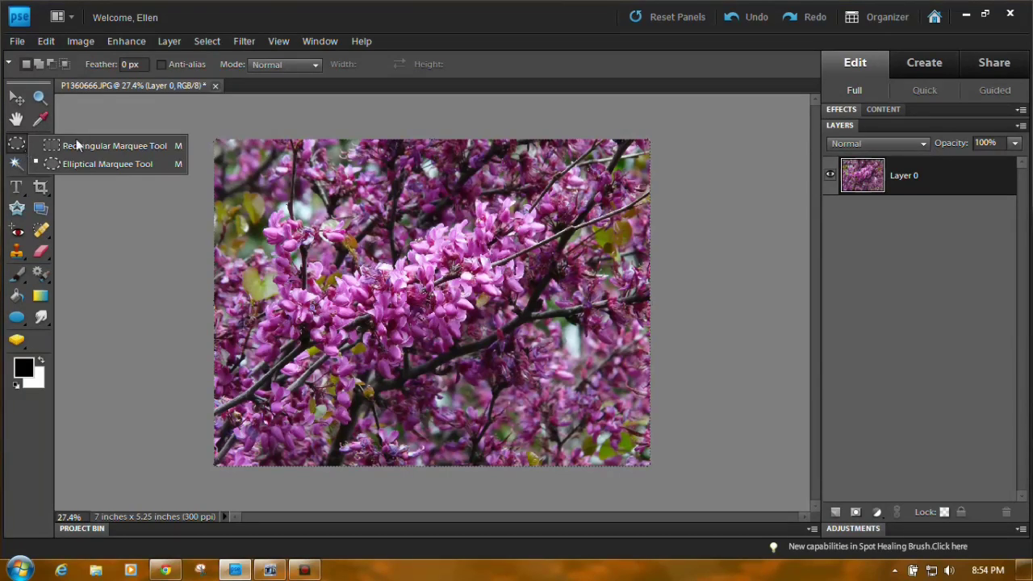
pyautogui.click(88, 145)
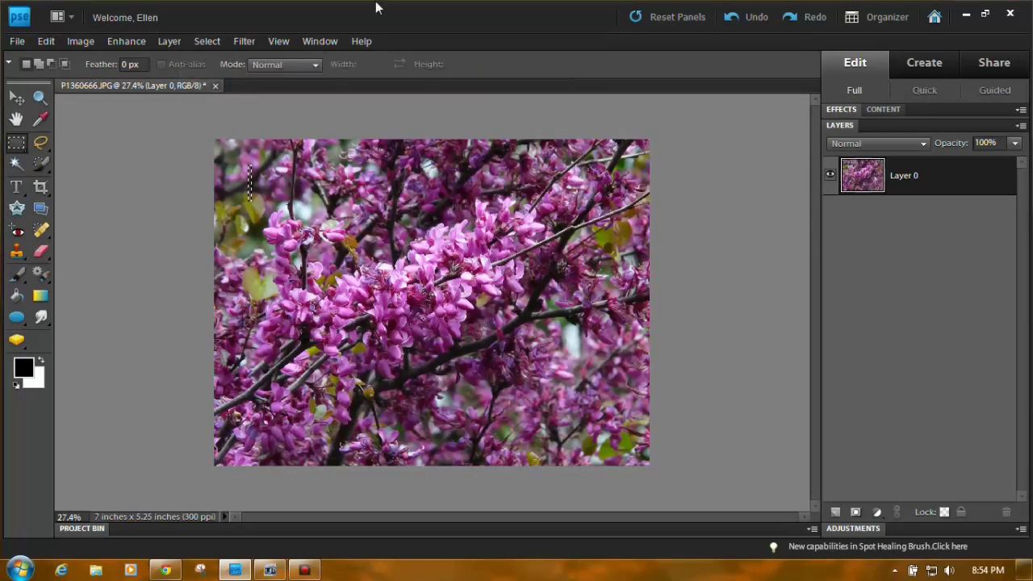
pyautogui.hotkey('ctrl', 'd')
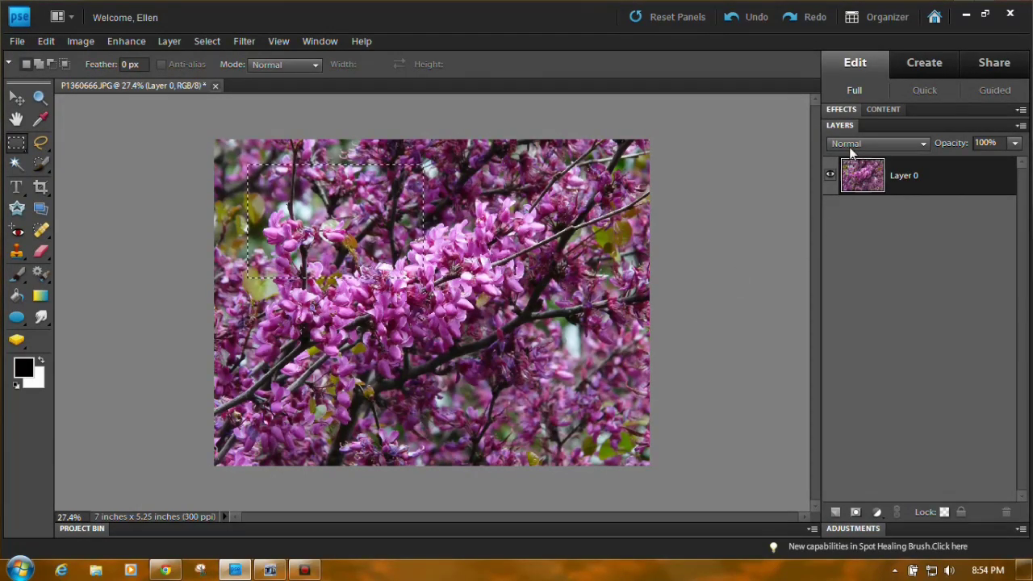
pyautogui.click(835, 512)
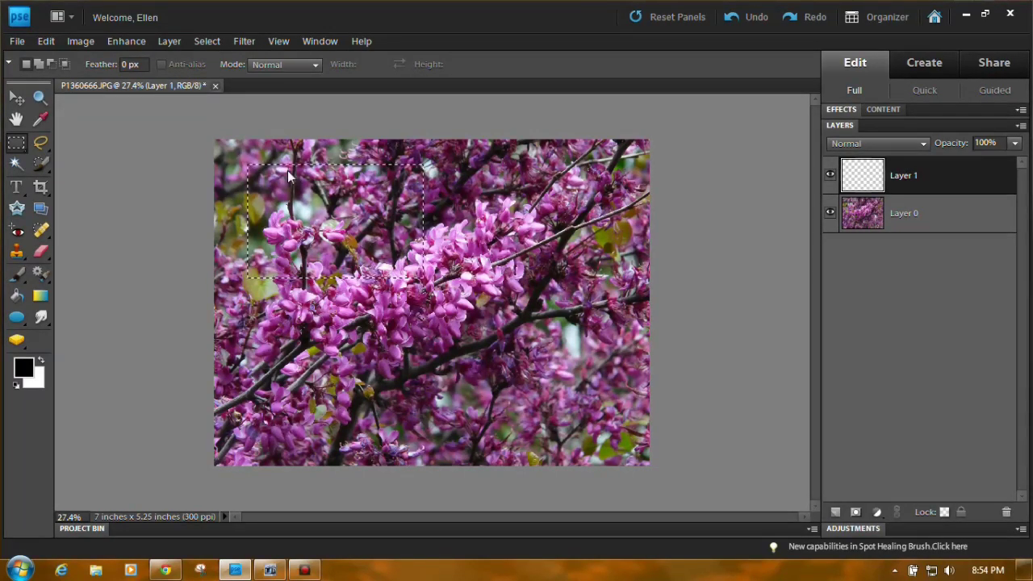
# Choose the Paint Bucket tool and set it to fill with a pattern
pyautogui.click(17, 297)
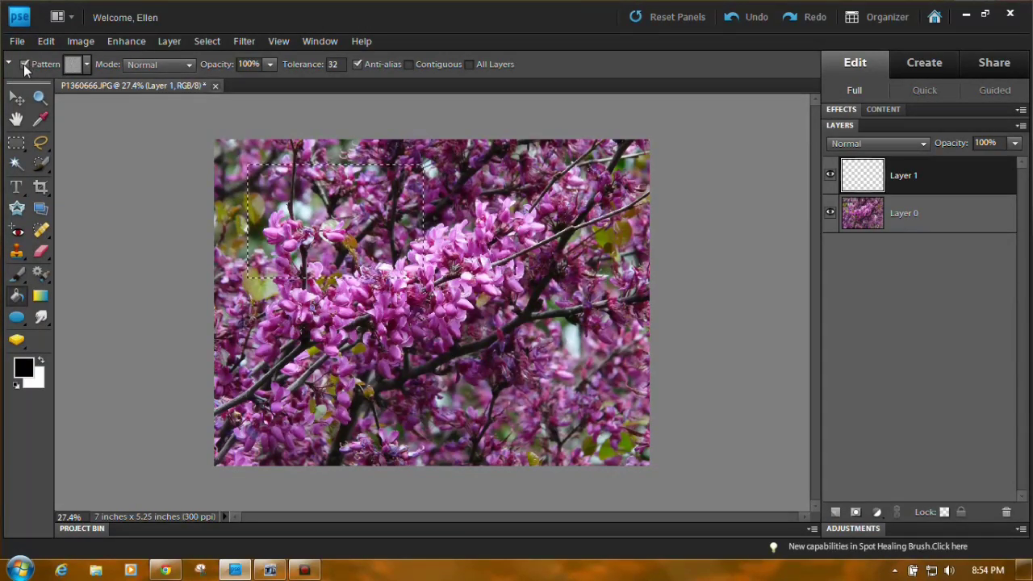
pyautogui.click(23, 65)
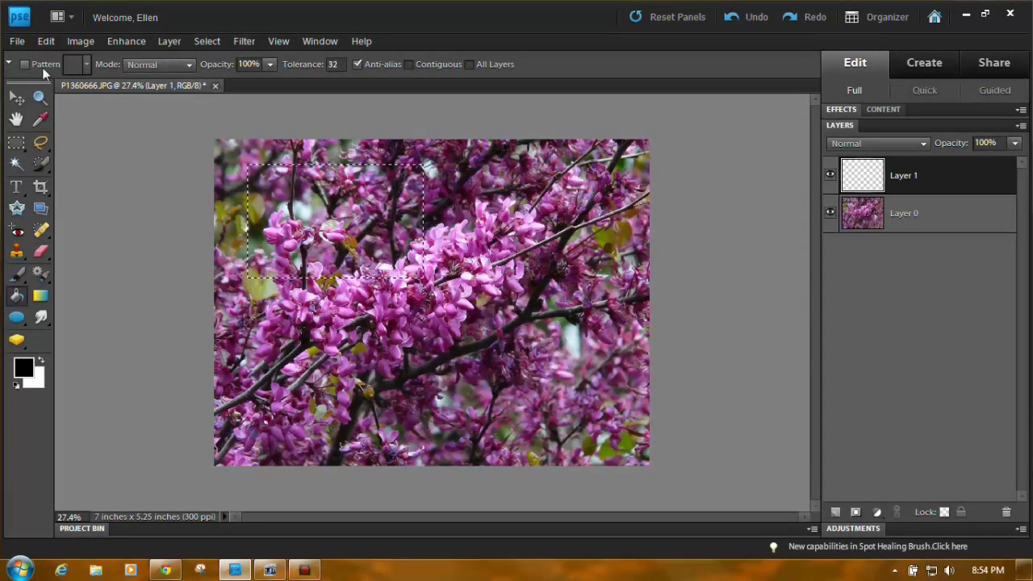
pyautogui.click(24, 64)
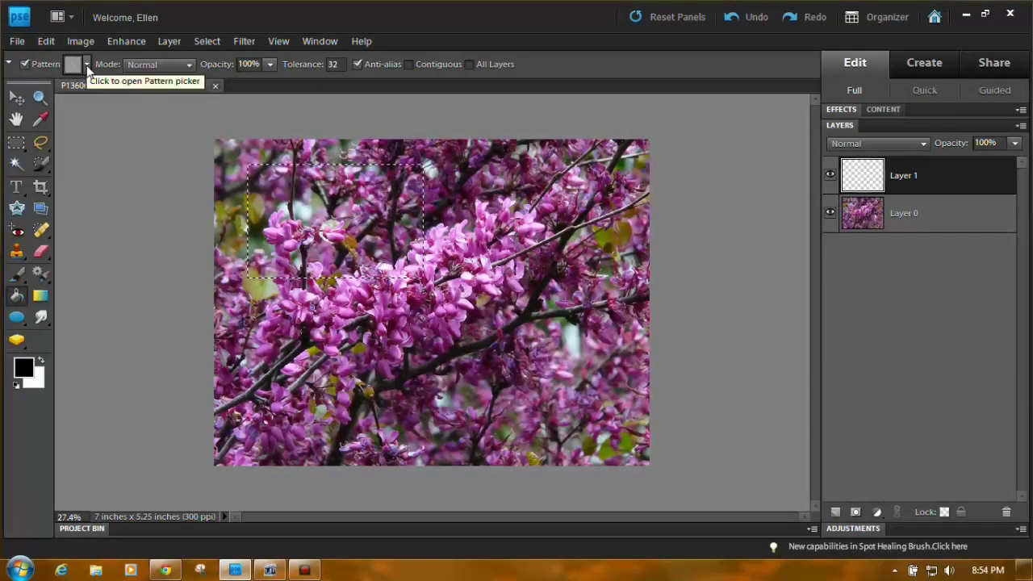
# Load the Texture Fill pattern library into the Pattern picker
pyautogui.click(87, 64)
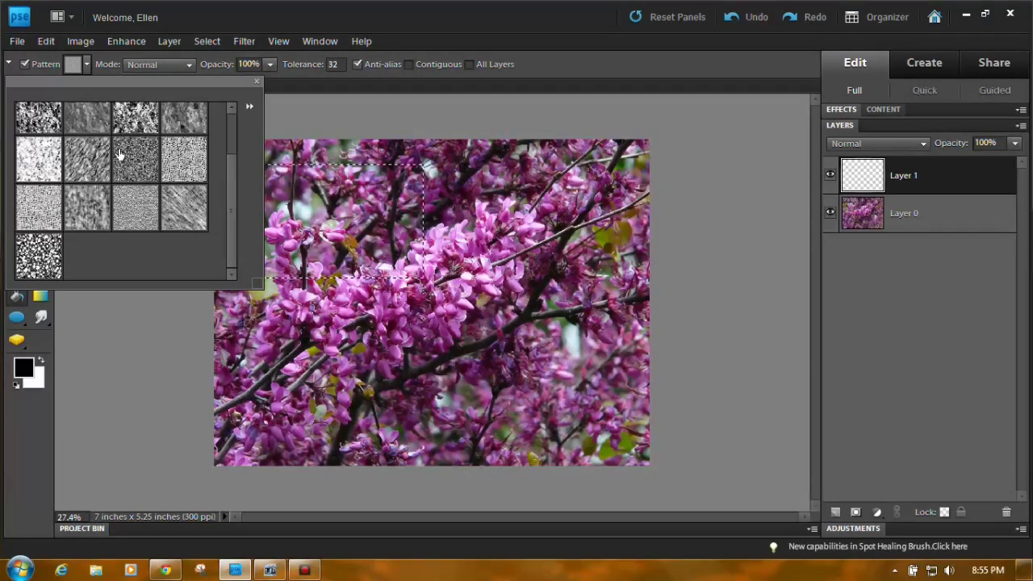
pyautogui.click(250, 106)
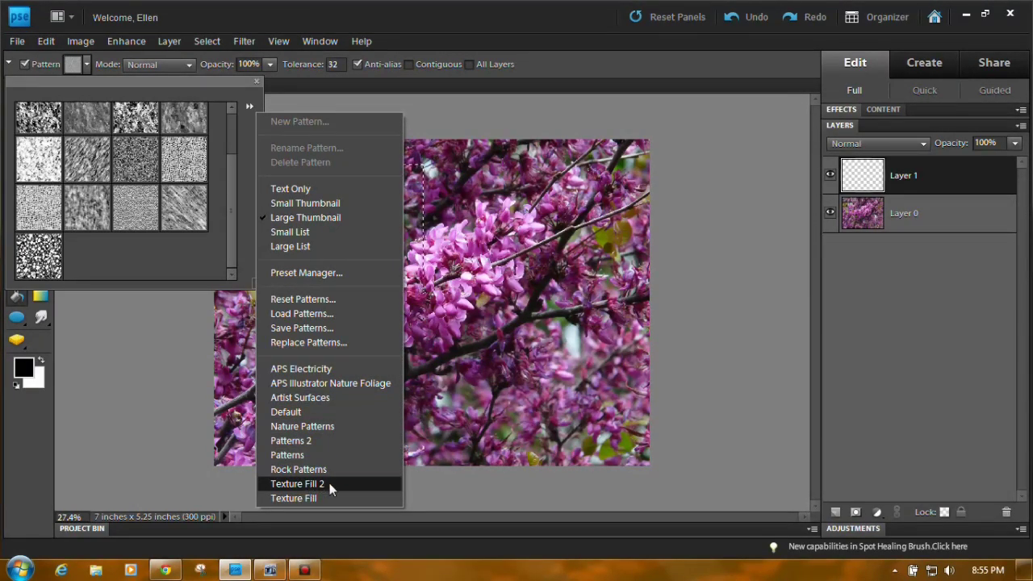
pyautogui.click(312, 498)
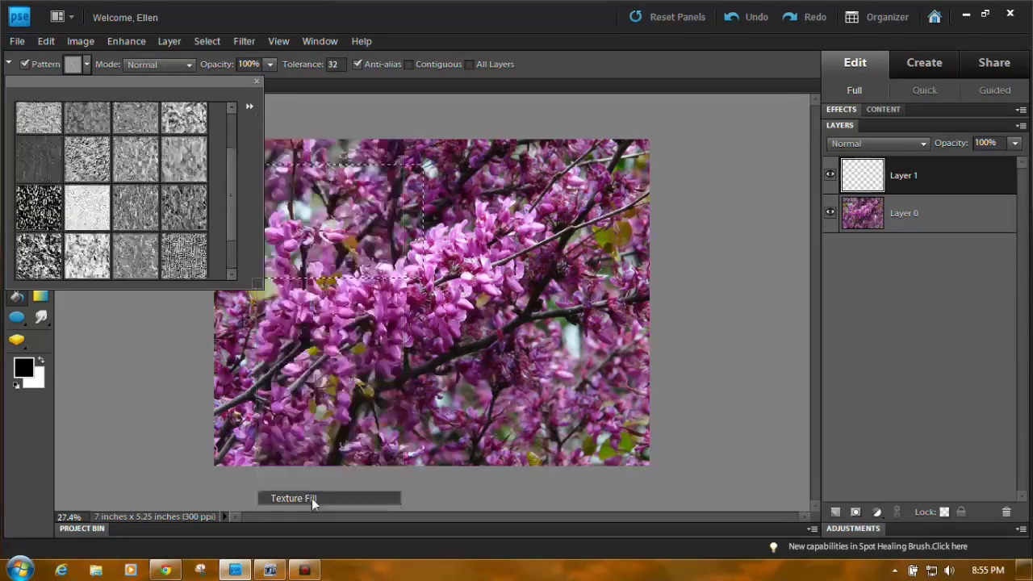
pyautogui.moveTo(232, 147)
pyautogui.mouseDown()
pyautogui.moveTo(229, 201)
pyautogui.moveTo(235, 127)
pyautogui.mouseUp()
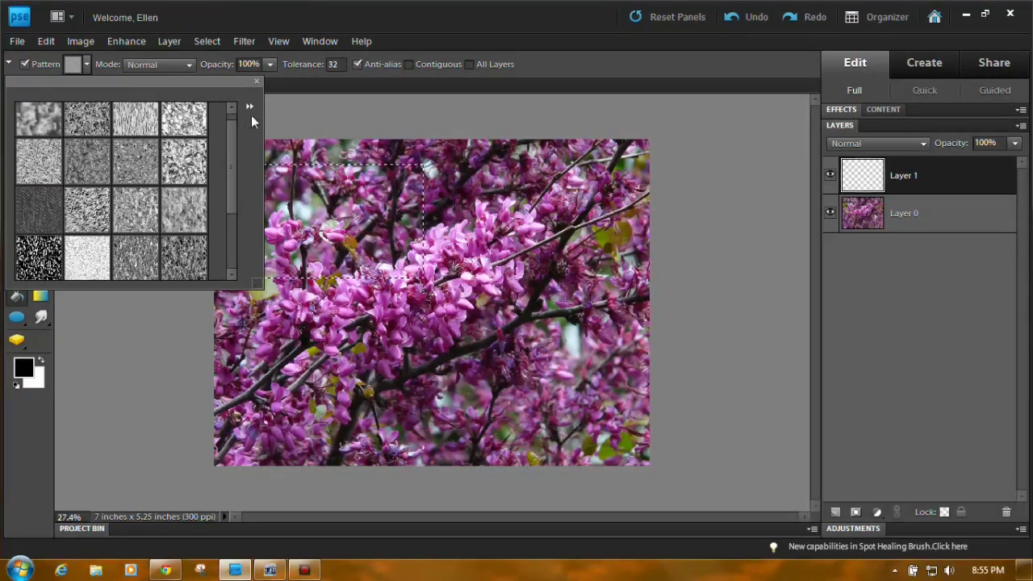
pyautogui.click(250, 105)
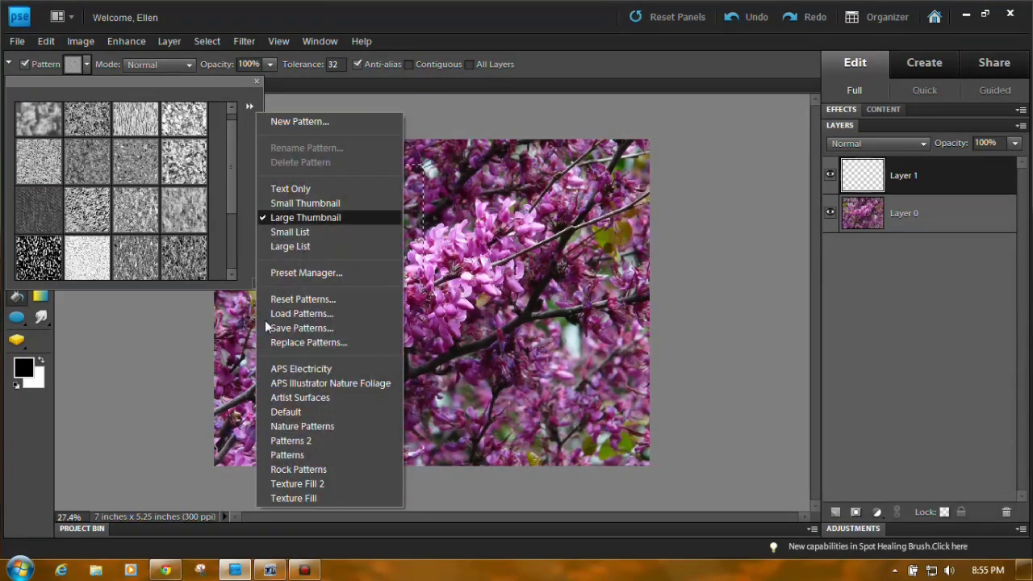
pyautogui.click(299, 500)
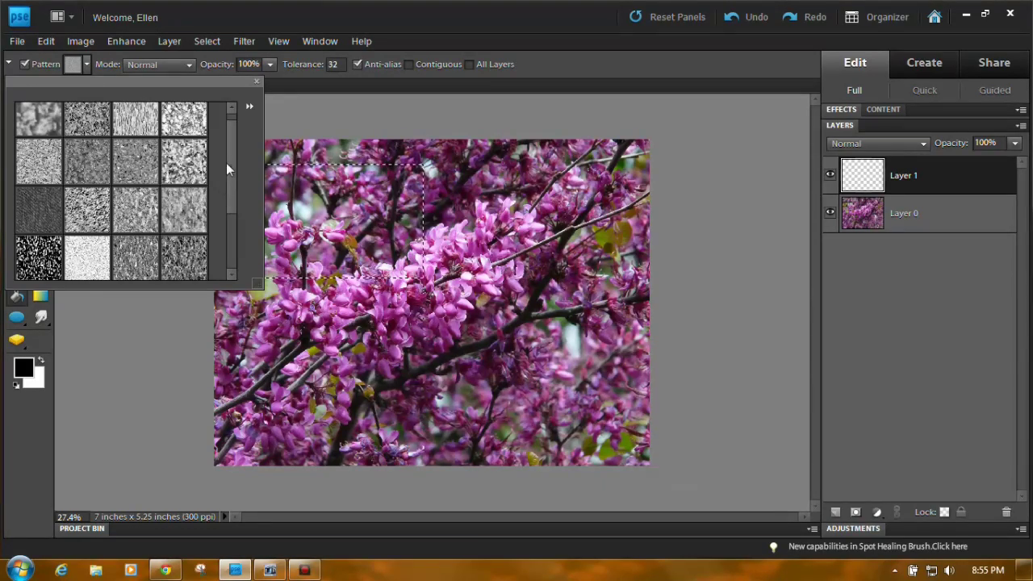
pyautogui.moveTo(228, 164)
pyautogui.mouseDown()
pyautogui.moveTo(225, 255)
pyautogui.moveTo(230, 161)
pyautogui.mouseUp()
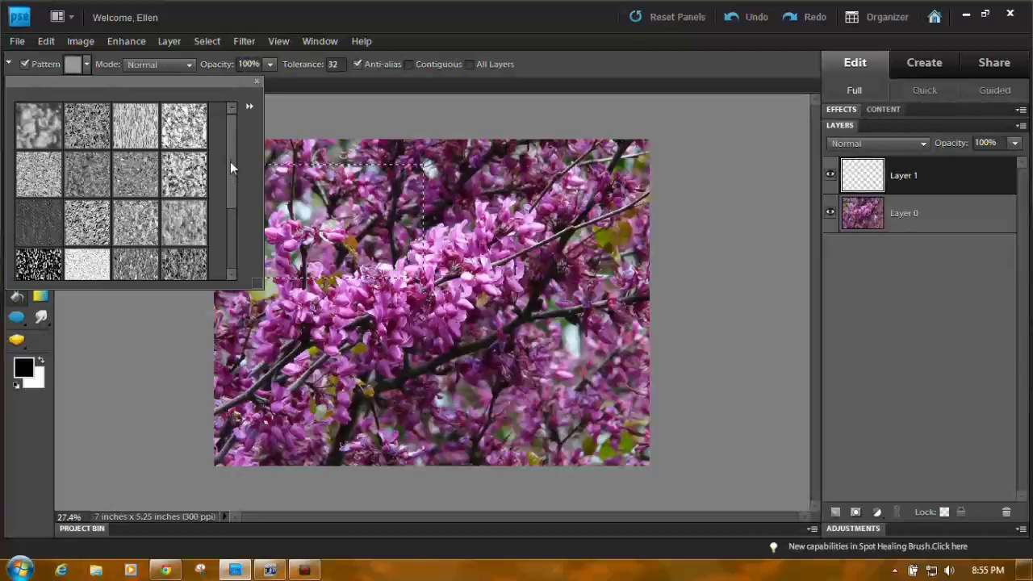
# Load Texture Fill 2, pick the Weave 4 pattern, and fill the rectangular selection
pyautogui.click(249, 106)
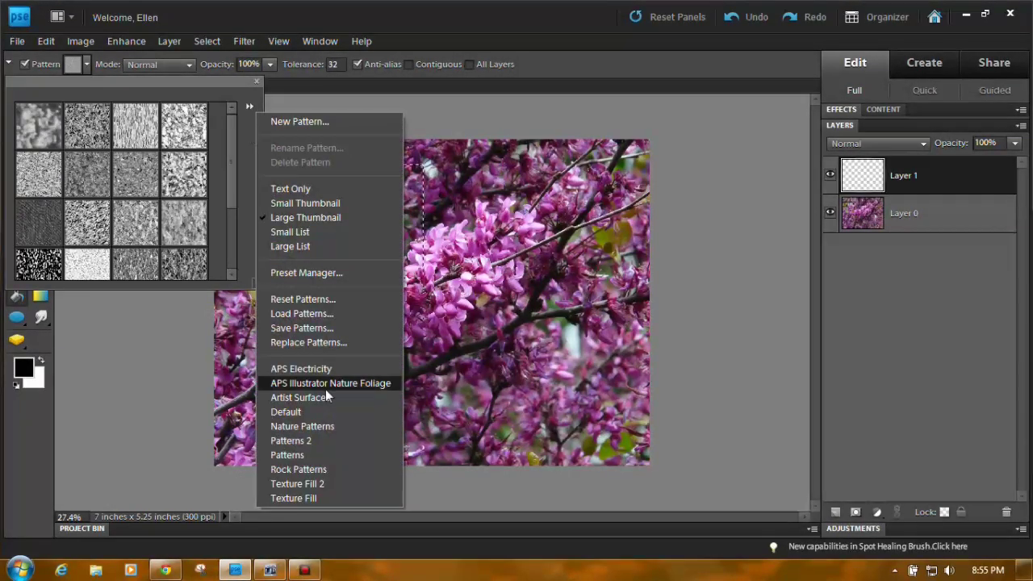
pyautogui.click(318, 485)
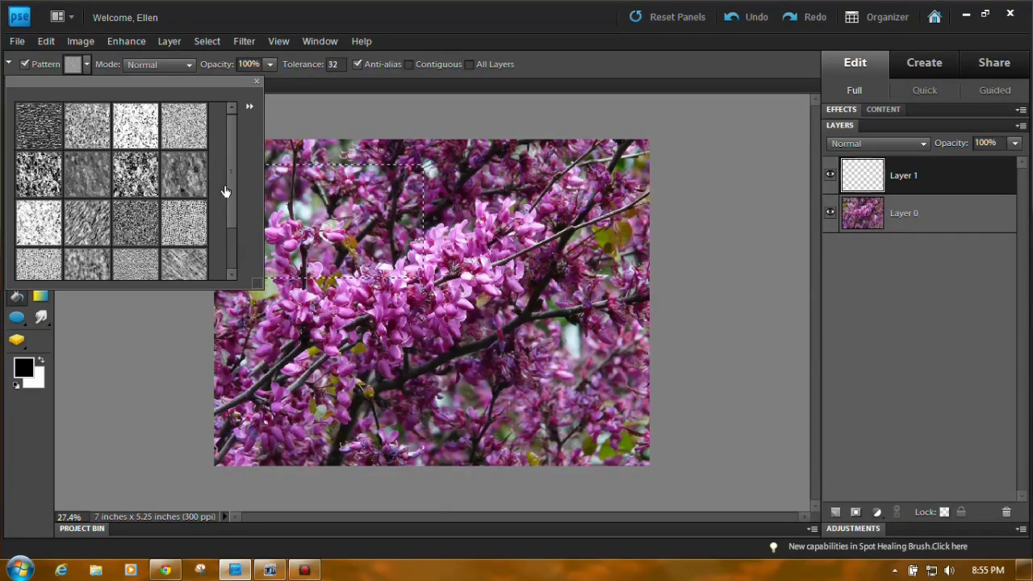
pyautogui.moveTo(228, 178); pyautogui.dragTo(229, 239)
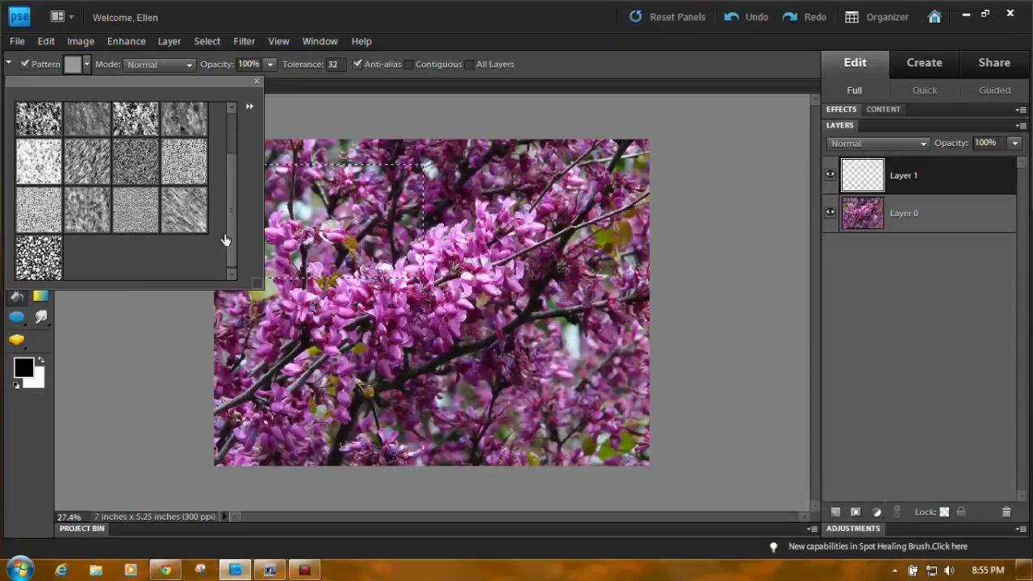
pyautogui.click(137, 218)
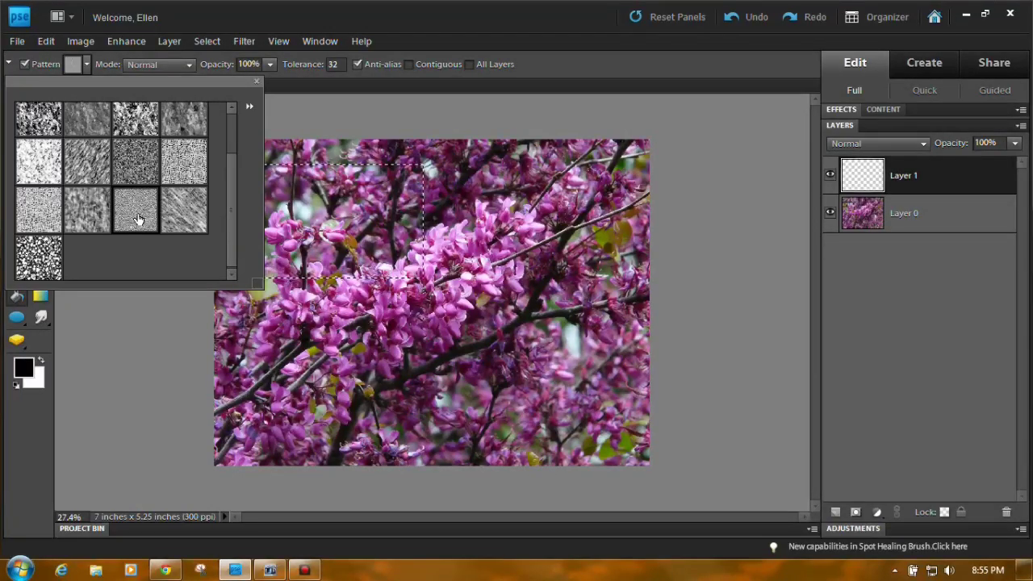
pyautogui.click(257, 82)
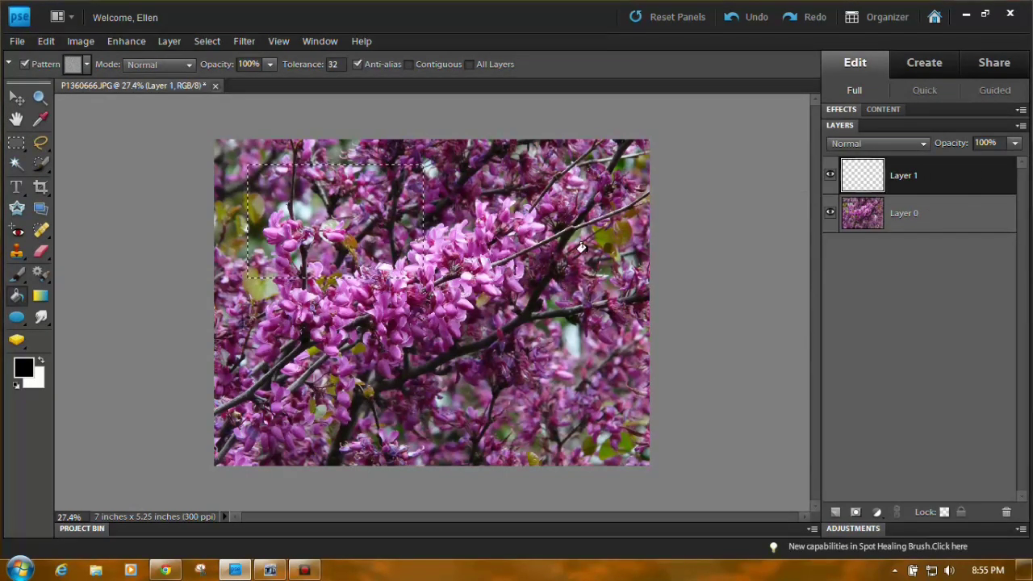
pyautogui.click(319, 223)
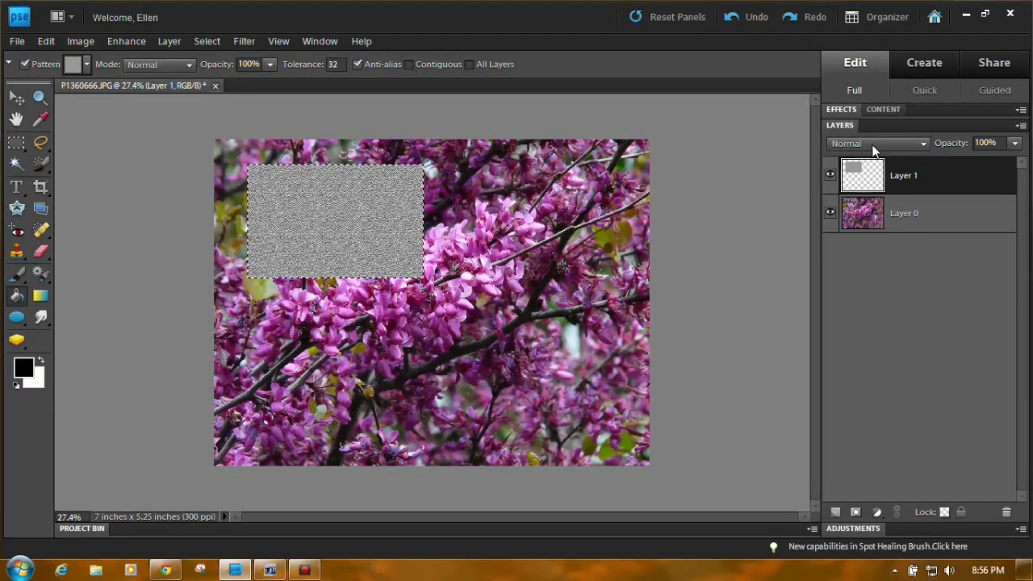
# Set Layer 1 to Screen blend mode and lower its opacity to 42%
pyautogui.click(922, 144)
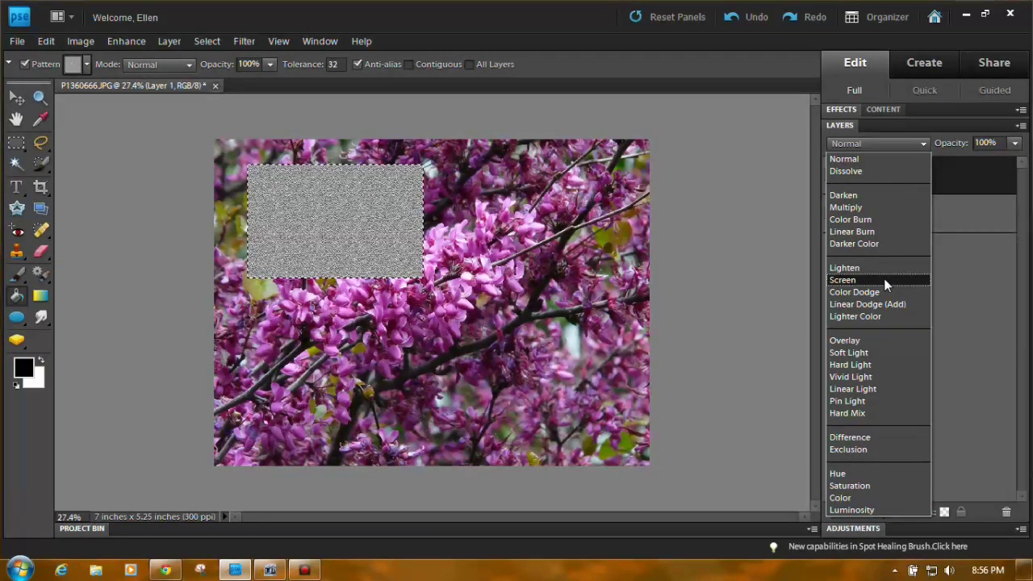
pyautogui.click(870, 342)
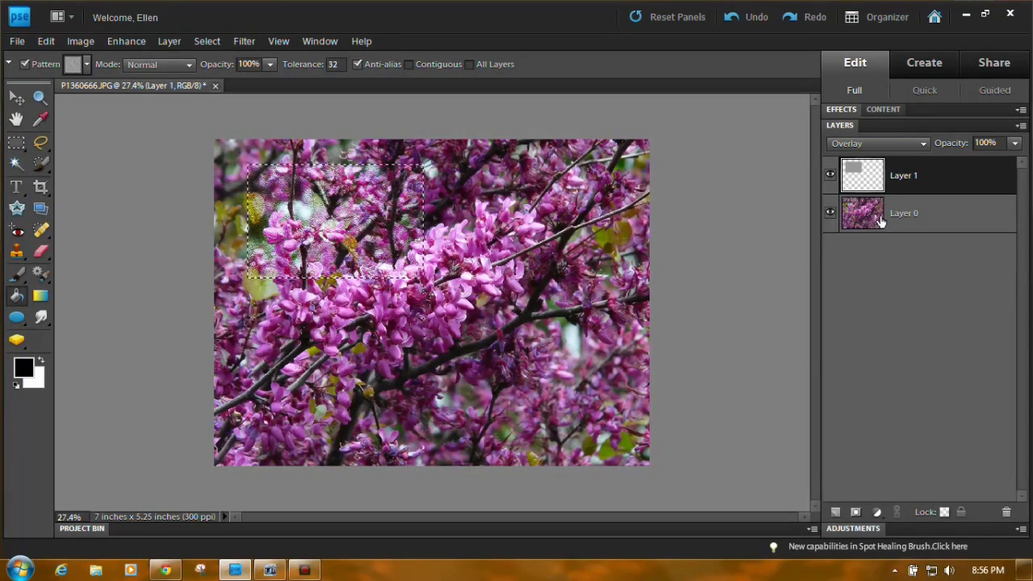
pyautogui.click(923, 143)
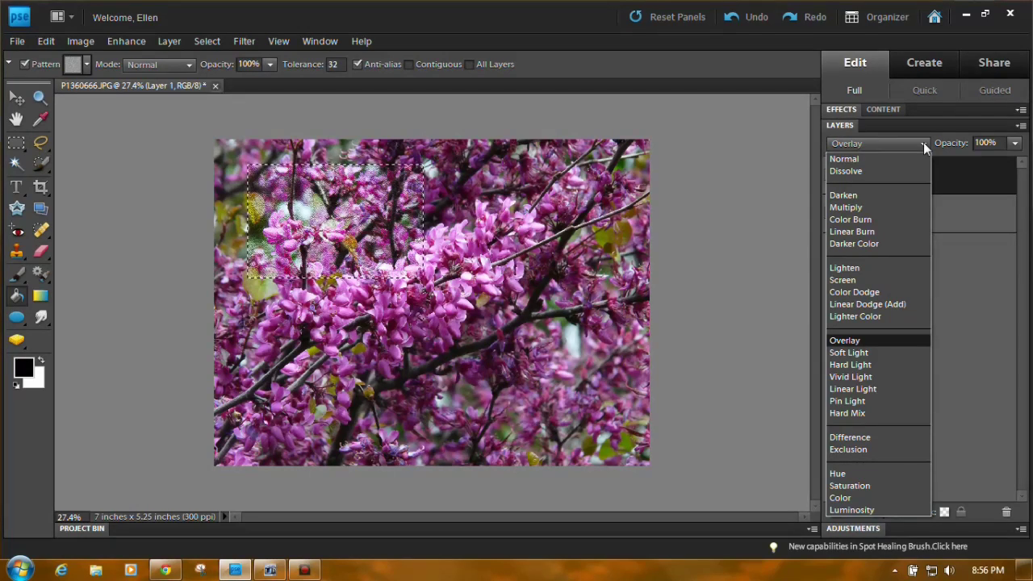
pyautogui.click(893, 280)
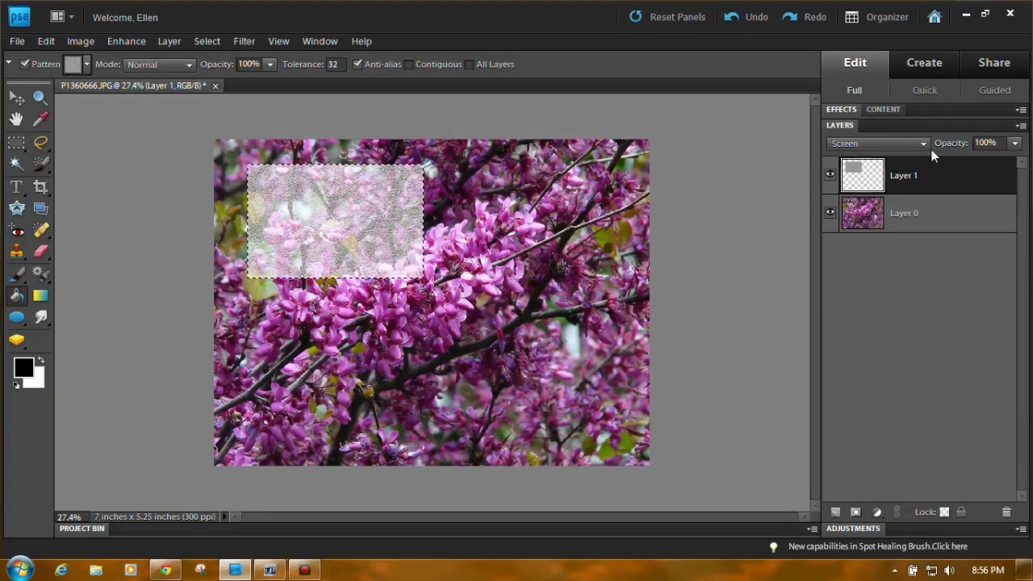
pyautogui.click(1019, 144)
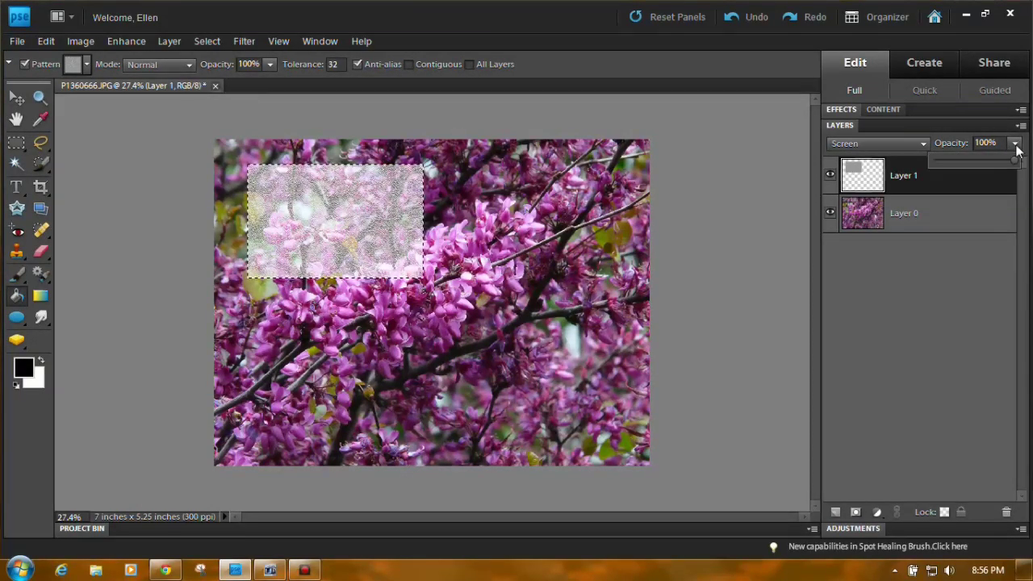
pyautogui.moveTo(1014, 161); pyautogui.dragTo(987, 163)
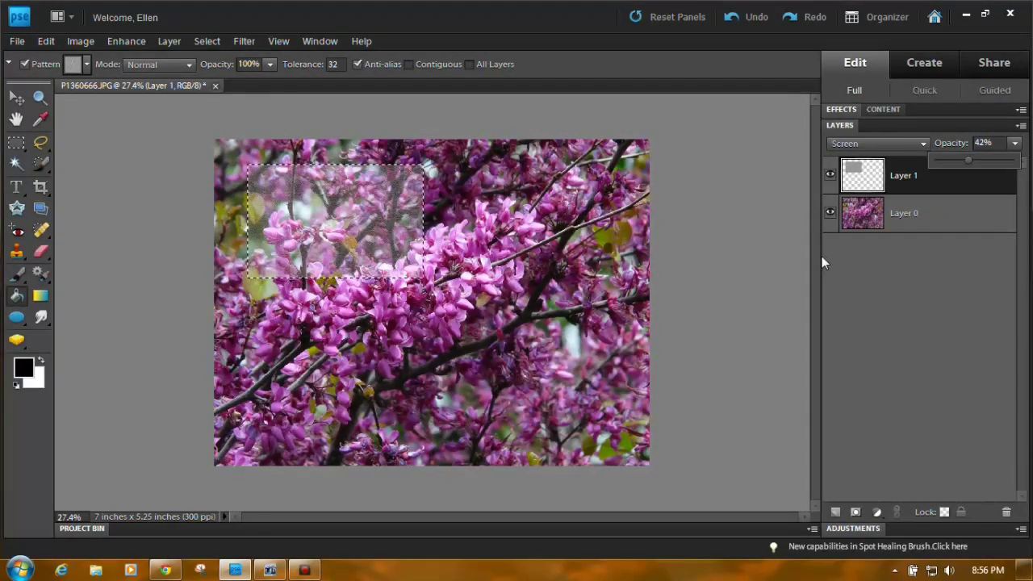
pyautogui.click(842, 261)
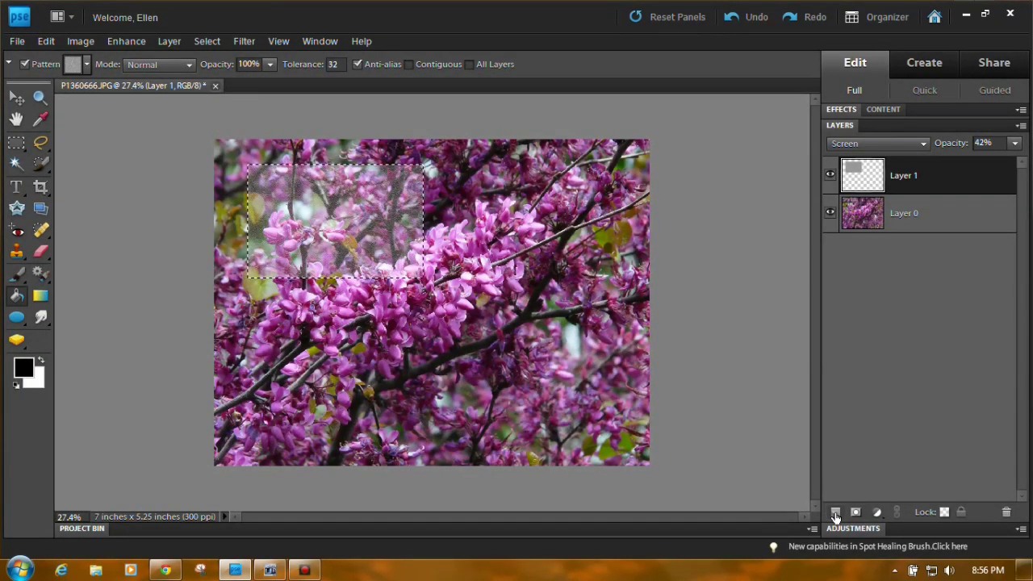
# Add a new empty layer named 'Border 1' and show the Strokes effect presets
pyautogui.click(835, 515)
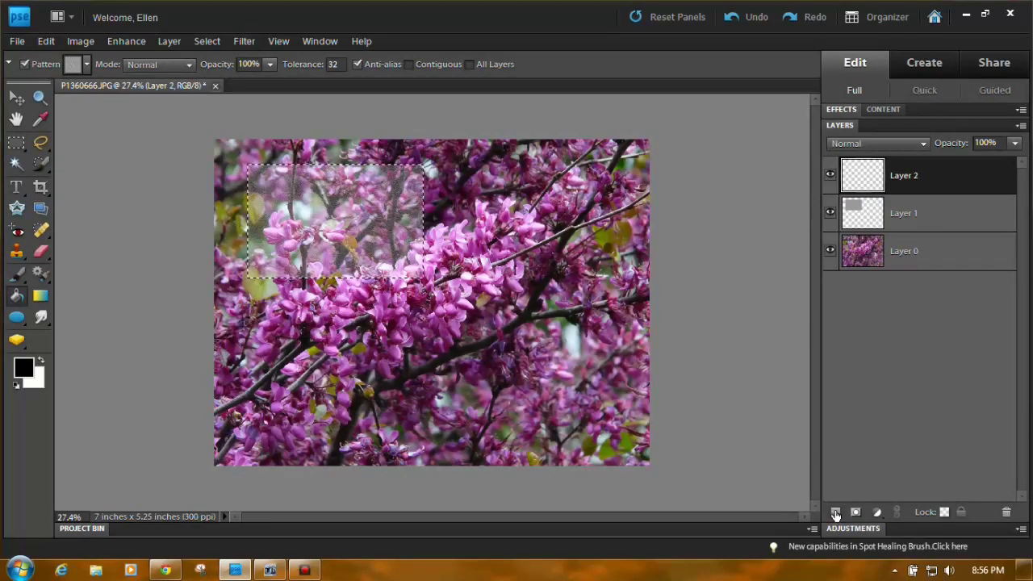
pyautogui.doubleClick(904, 177)
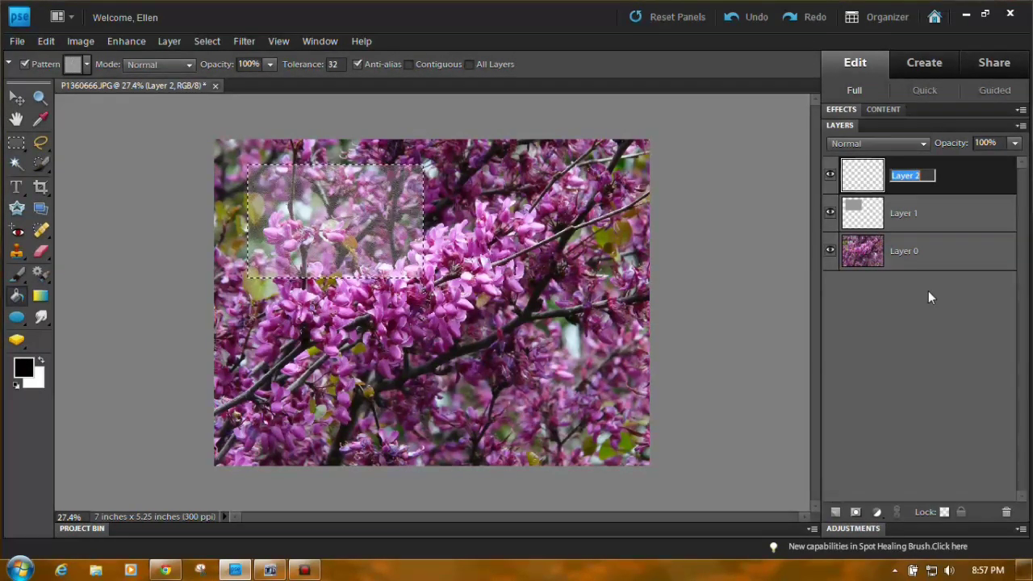
pyautogui.write('B')
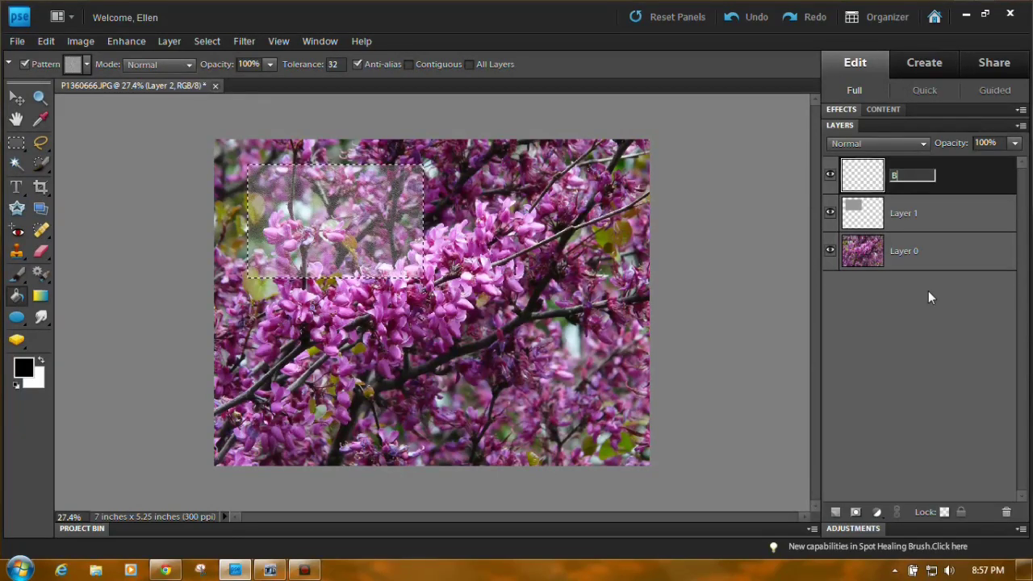
pyautogui.write('order')
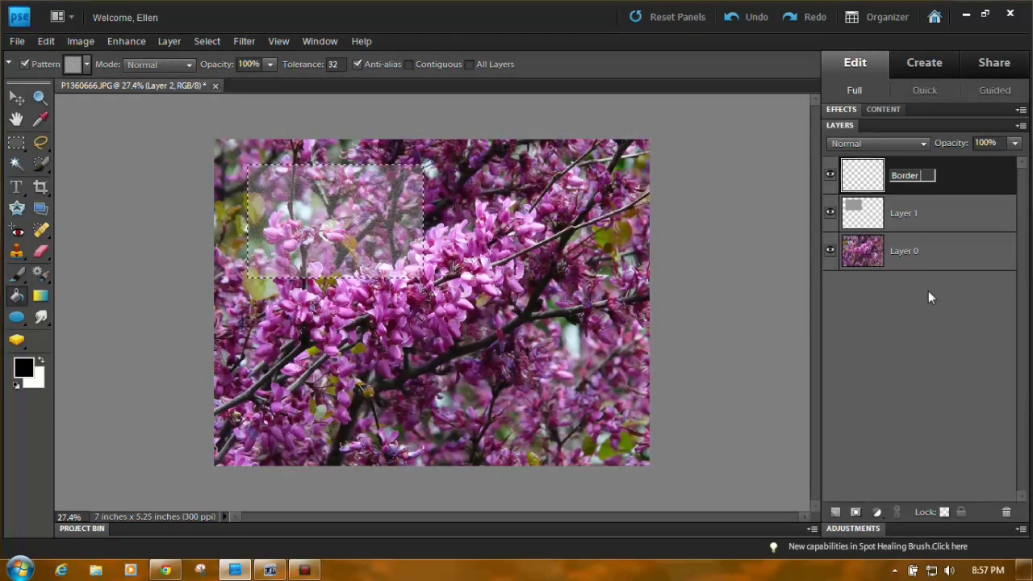
pyautogui.write(' 1')
pyautogui.press('Return')
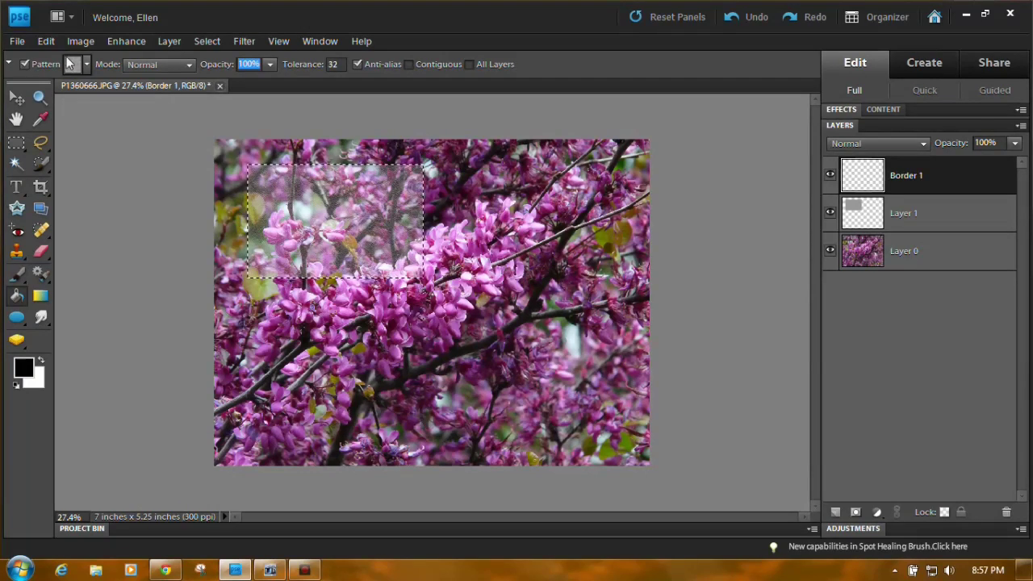
pyautogui.click(843, 110)
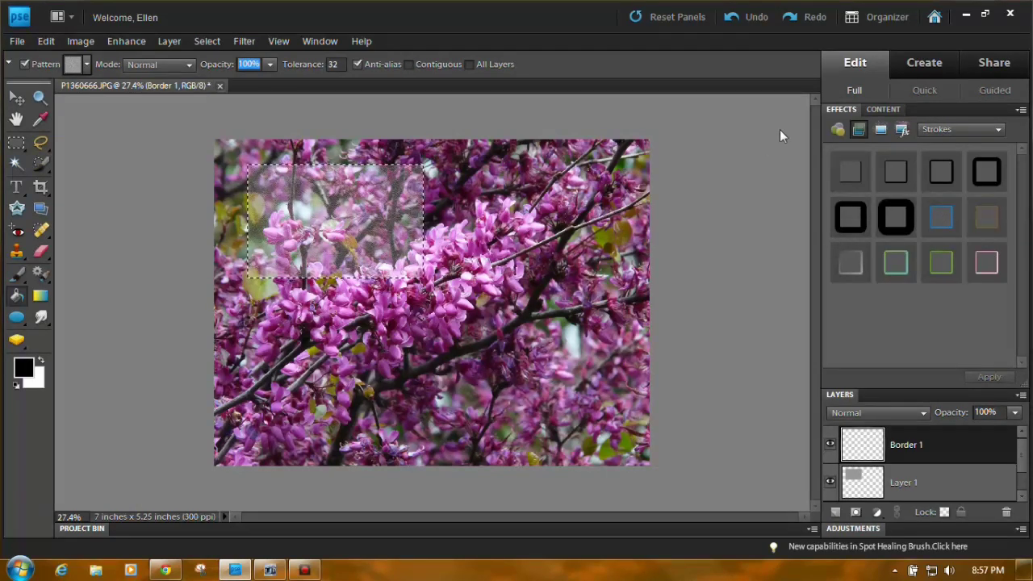
# Outline the rectangle selection with a 15 px white stroke on Border 1
pyautogui.click(843, 109)
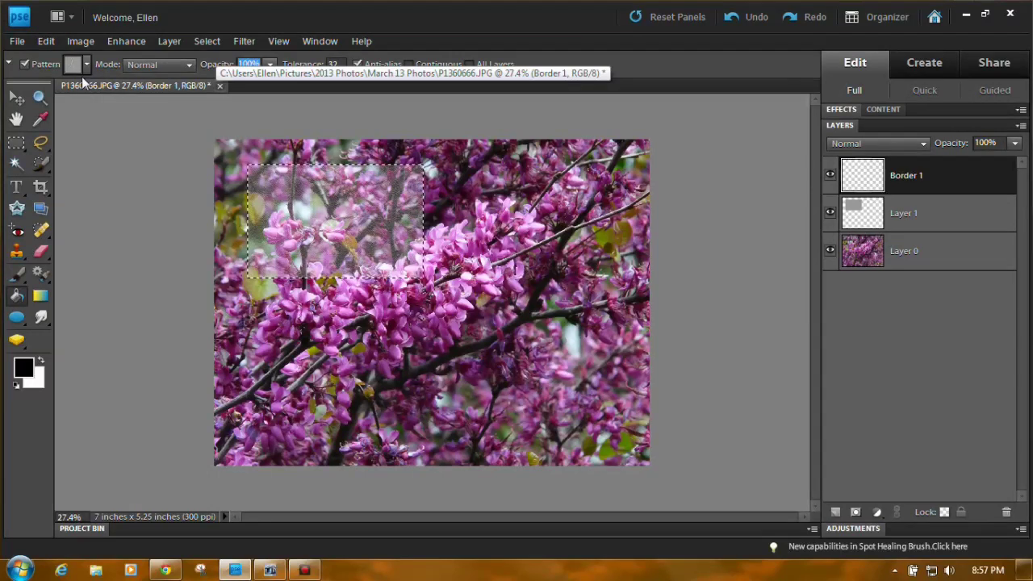
pyautogui.click(47, 41)
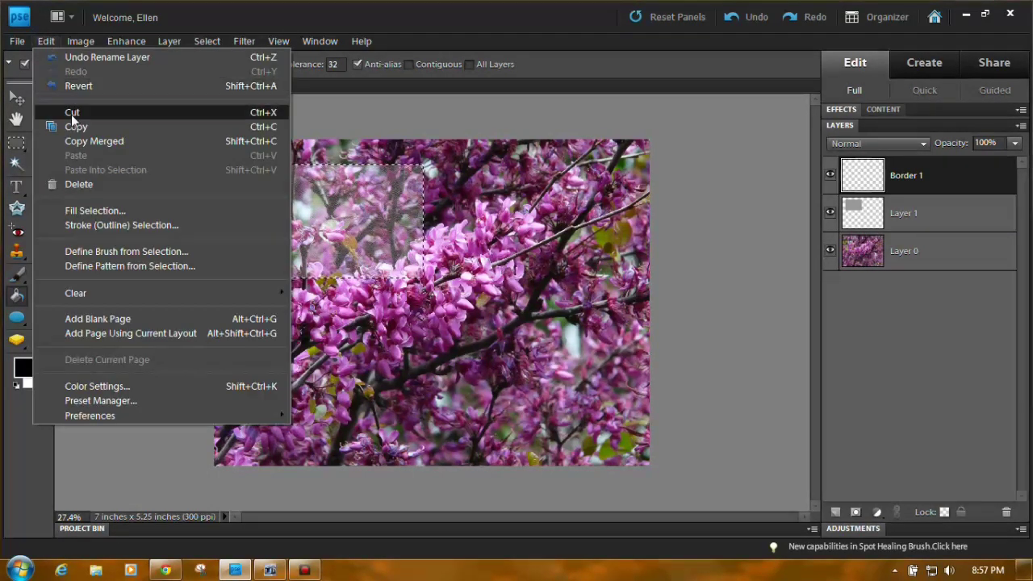
pyautogui.click(148, 227)
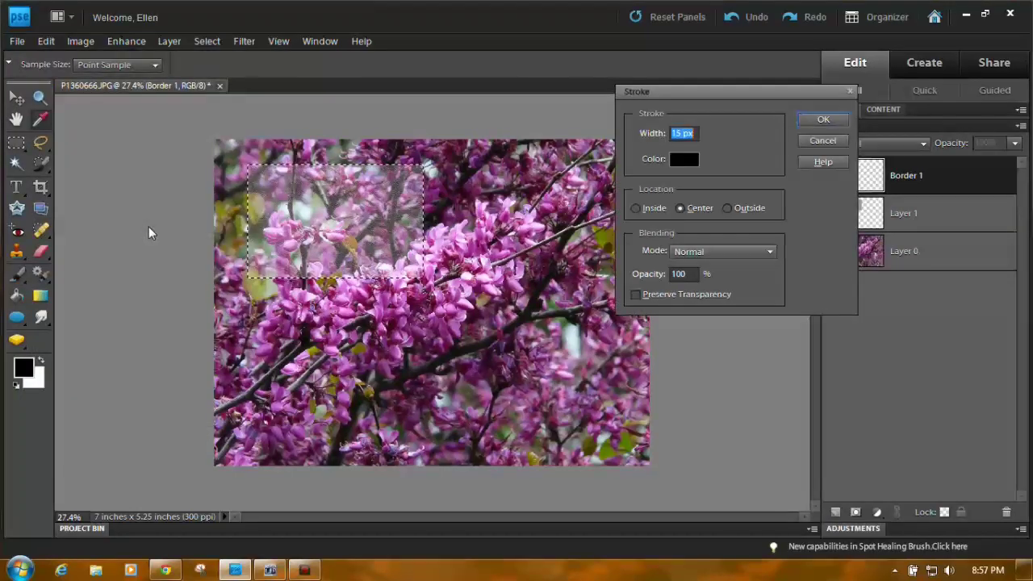
pyautogui.click(685, 160)
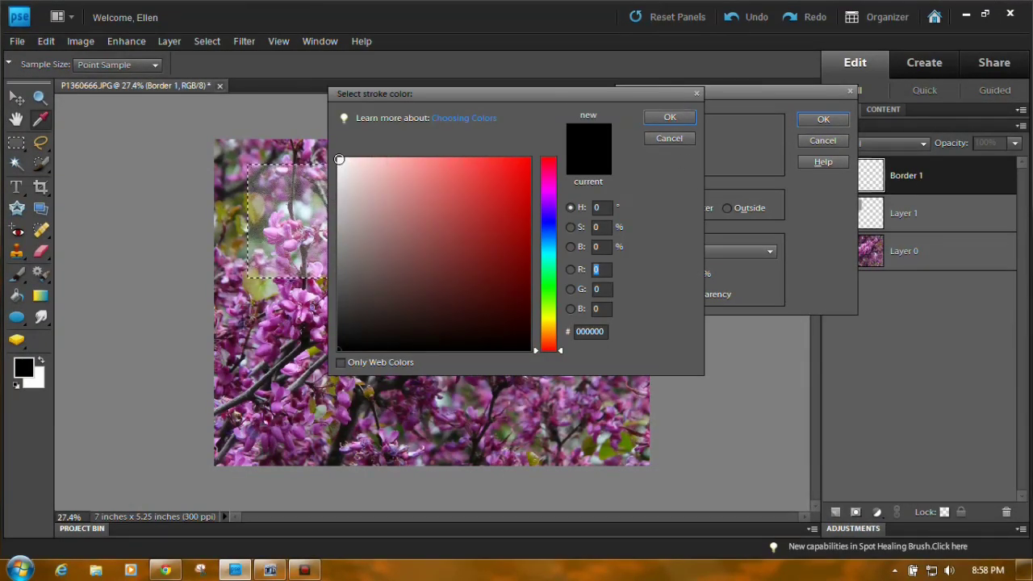
pyautogui.click(339, 159)
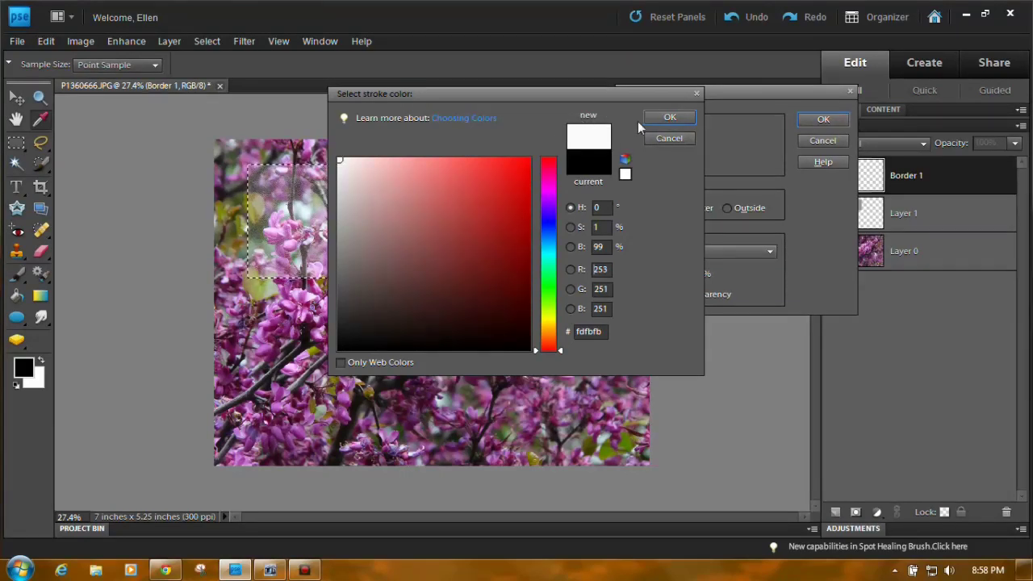
pyautogui.click(662, 118)
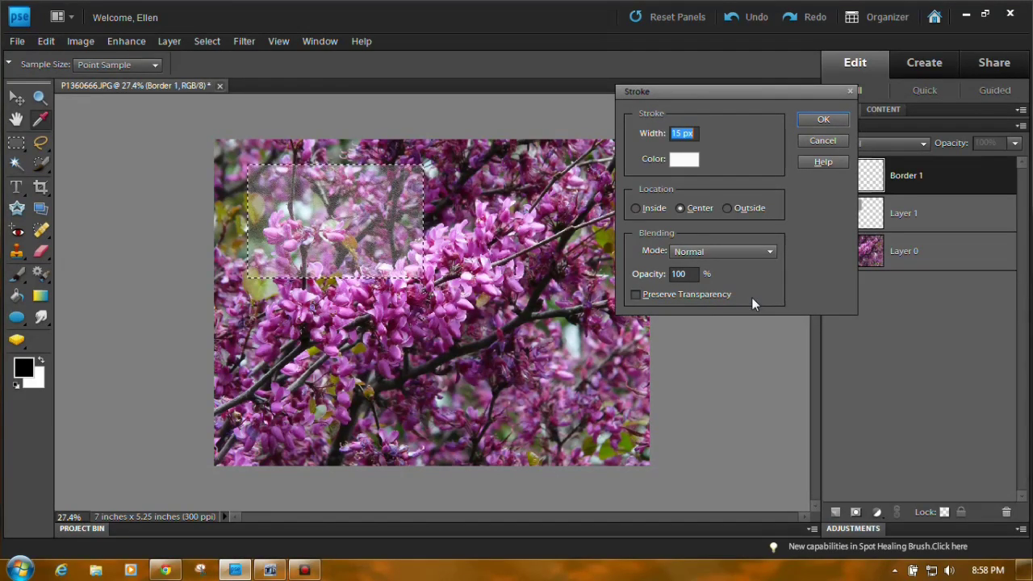
pyautogui.click(811, 121)
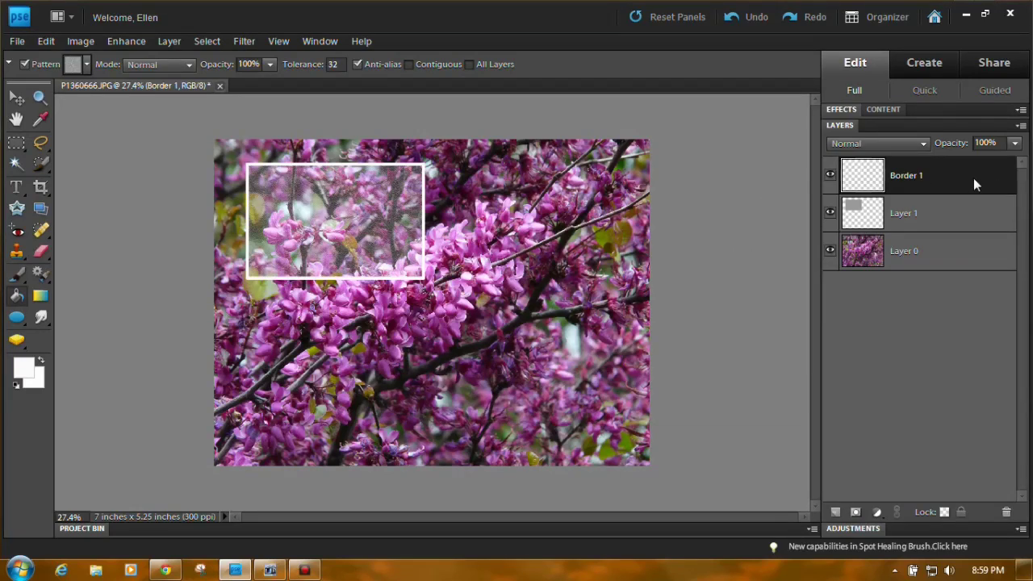
pyautogui.click(1015, 143)
pyautogui.moveTo(1018, 160); pyautogui.dragTo(975, 162)
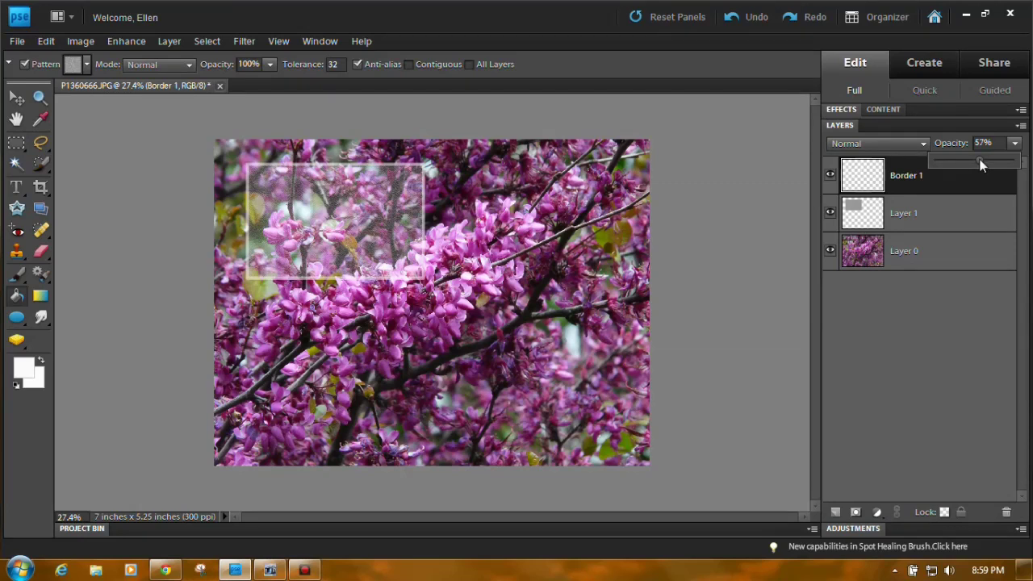
pyautogui.moveTo(981, 164); pyautogui.dragTo(985, 165)
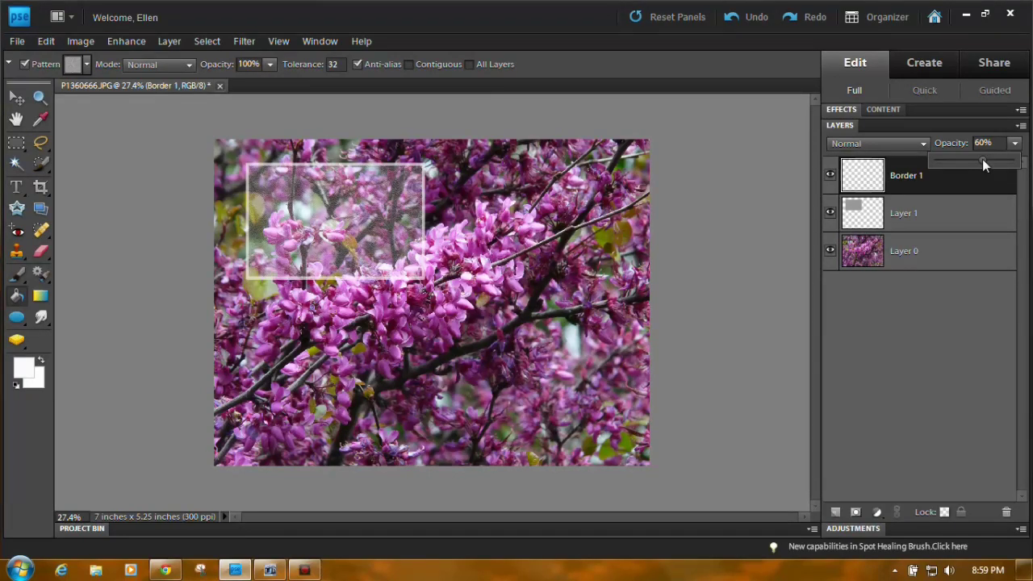
pyautogui.click(736, 165)
pyautogui.click(743, 18)
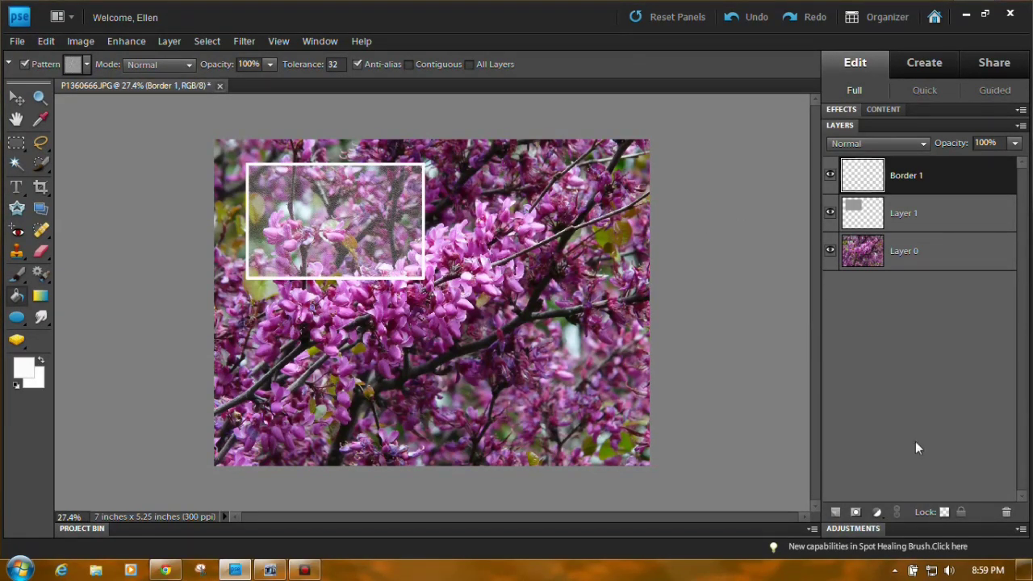
# Add a new empty Layer 2 above Border 1
pyautogui.click(836, 512)
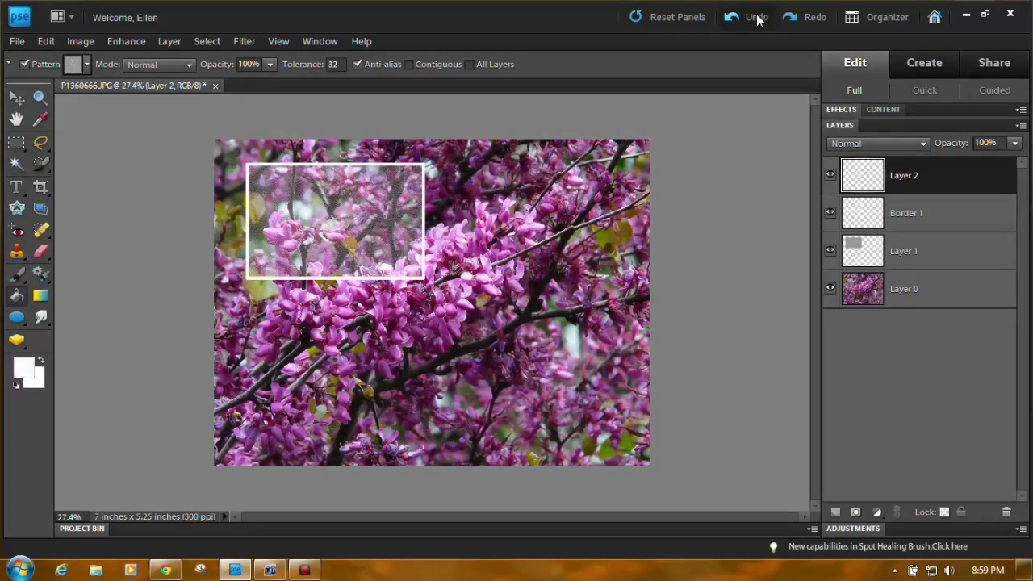
pyautogui.click(730, 20)
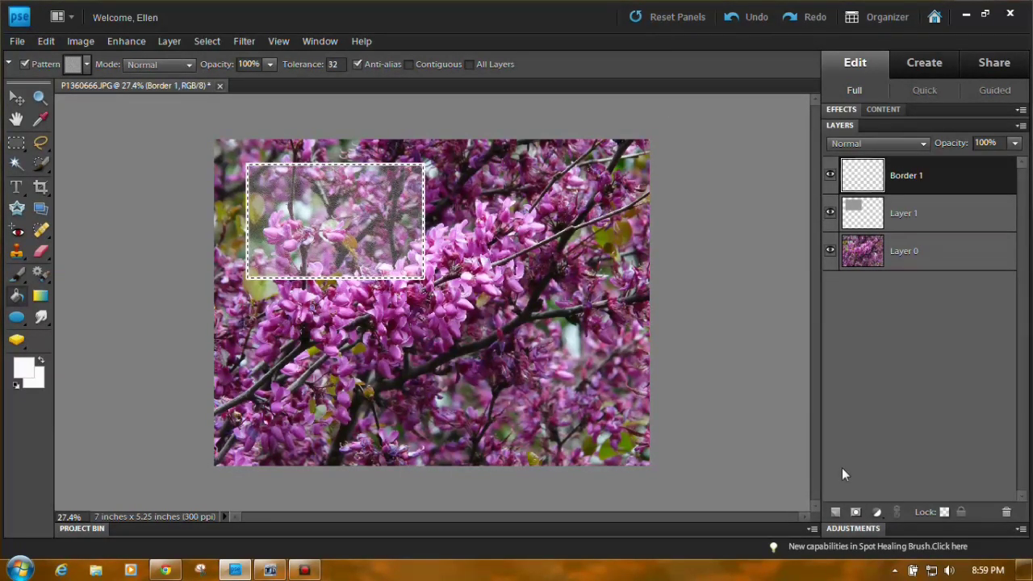
pyautogui.click(836, 512)
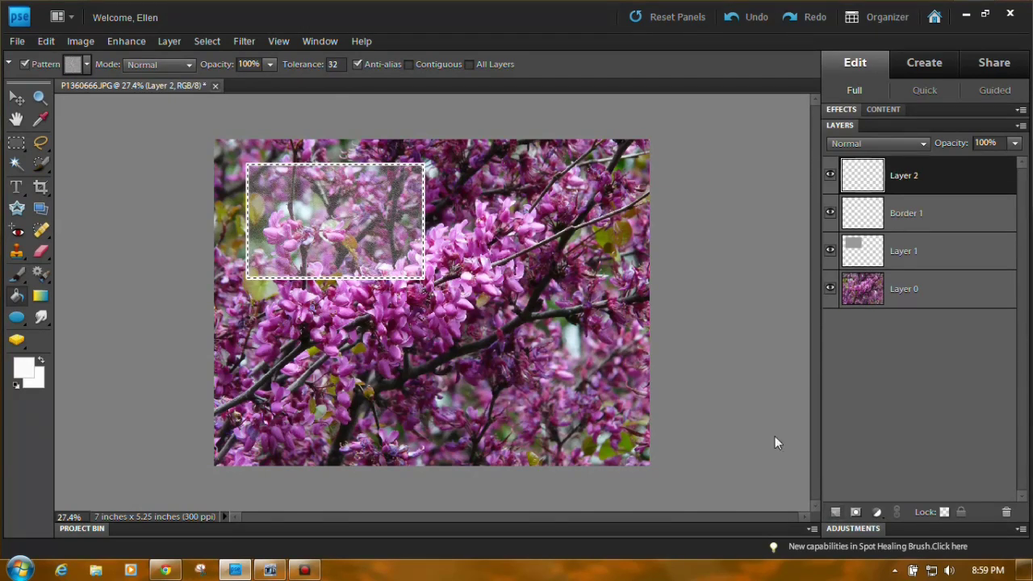
# Stroke the rectangle selection 15 px in dark magenta (6d1650) sampled from the blossoms
pyautogui.click(47, 40)
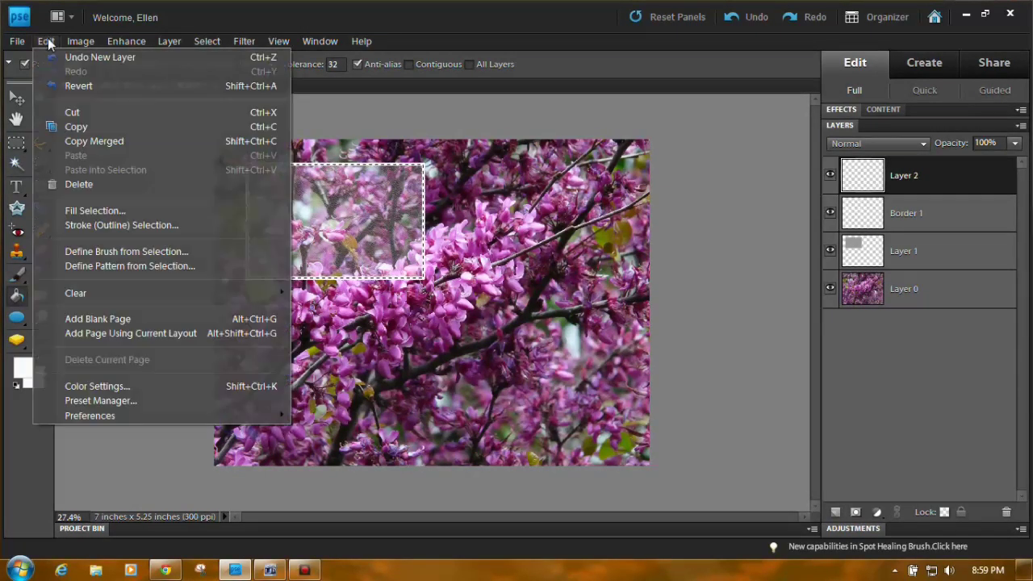
pyautogui.click(93, 229)
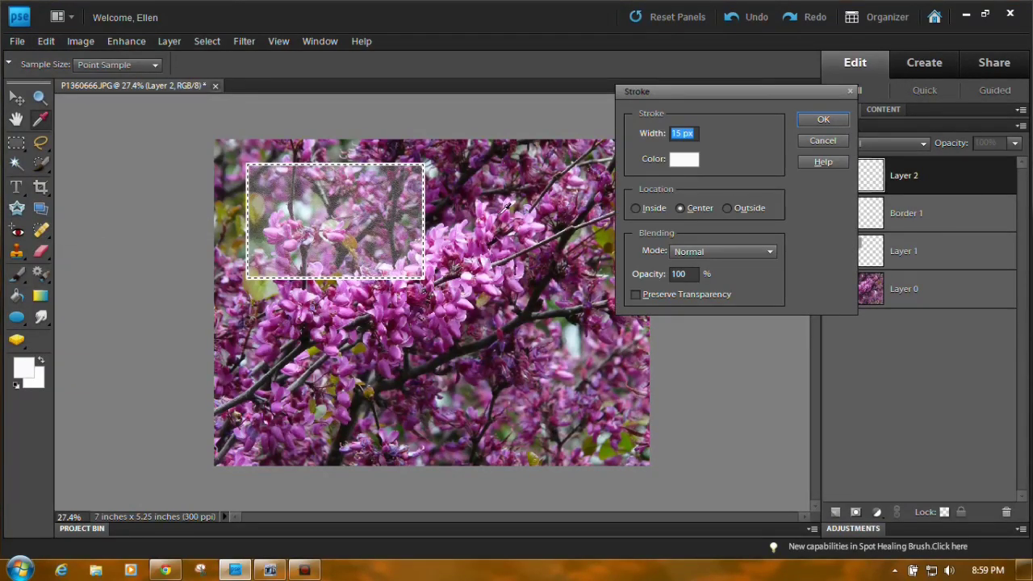
pyautogui.click(685, 161)
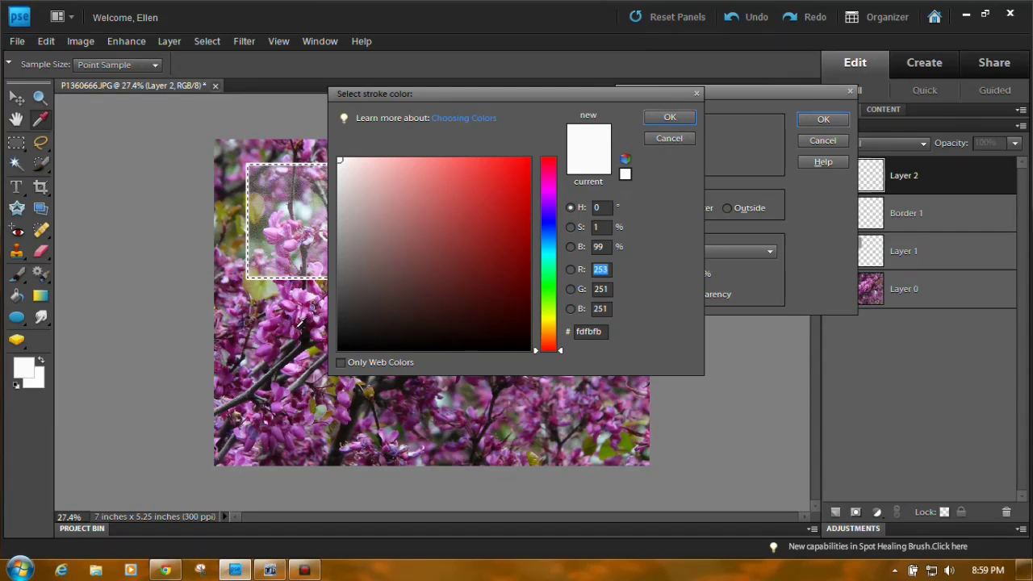
pyautogui.click(268, 350)
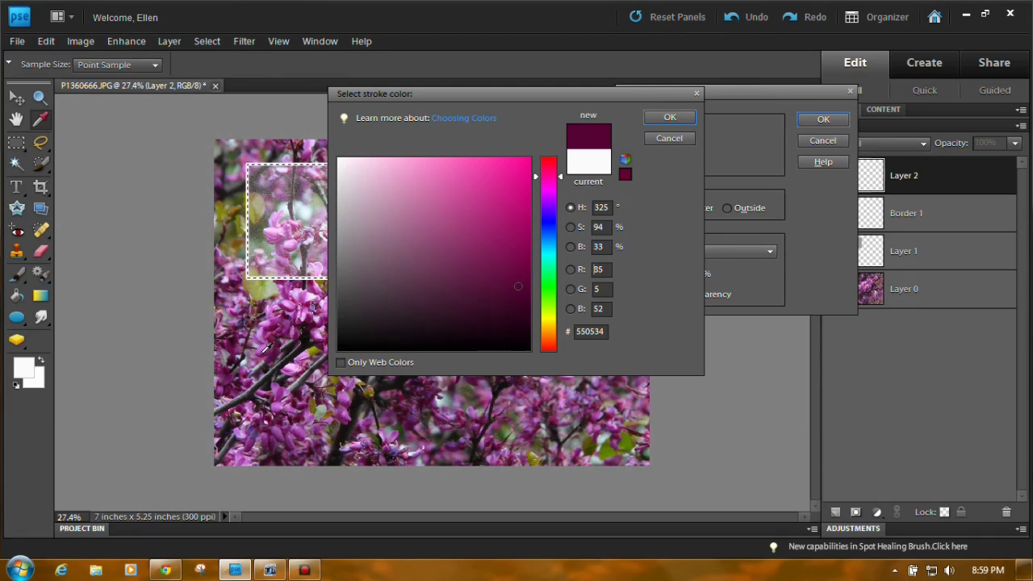
pyautogui.click(261, 357)
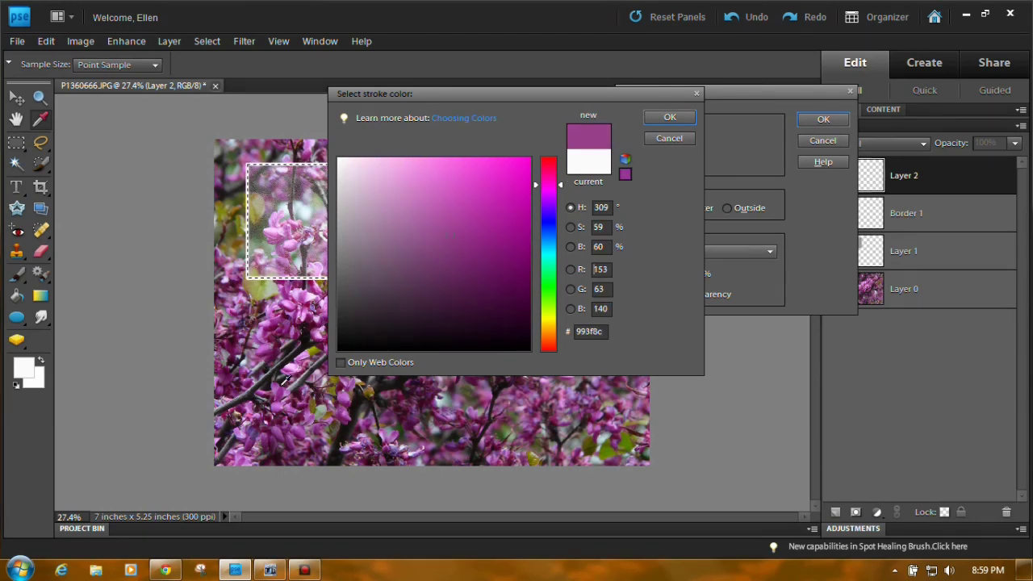
pyautogui.click(269, 350)
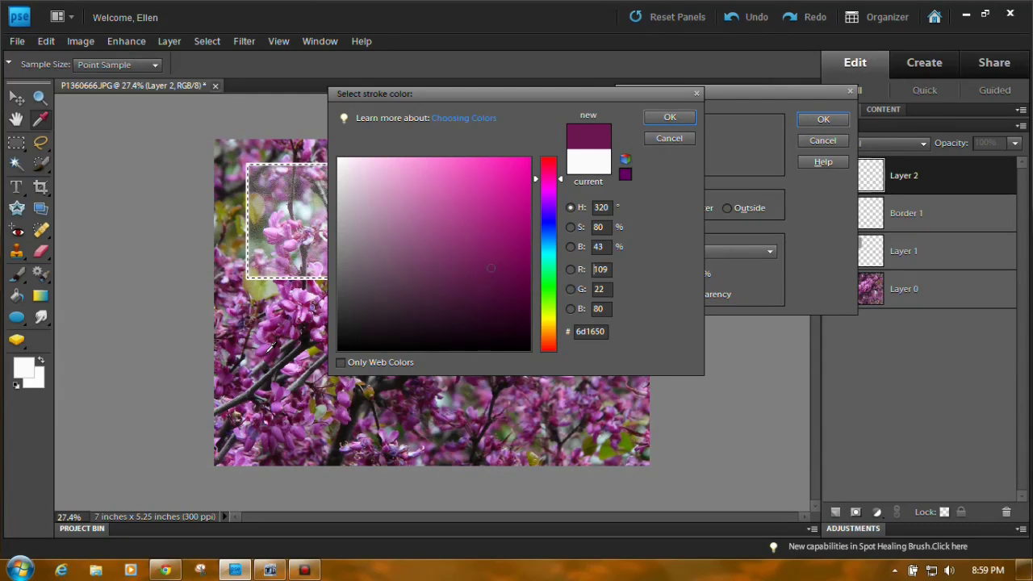
pyautogui.click(663, 119)
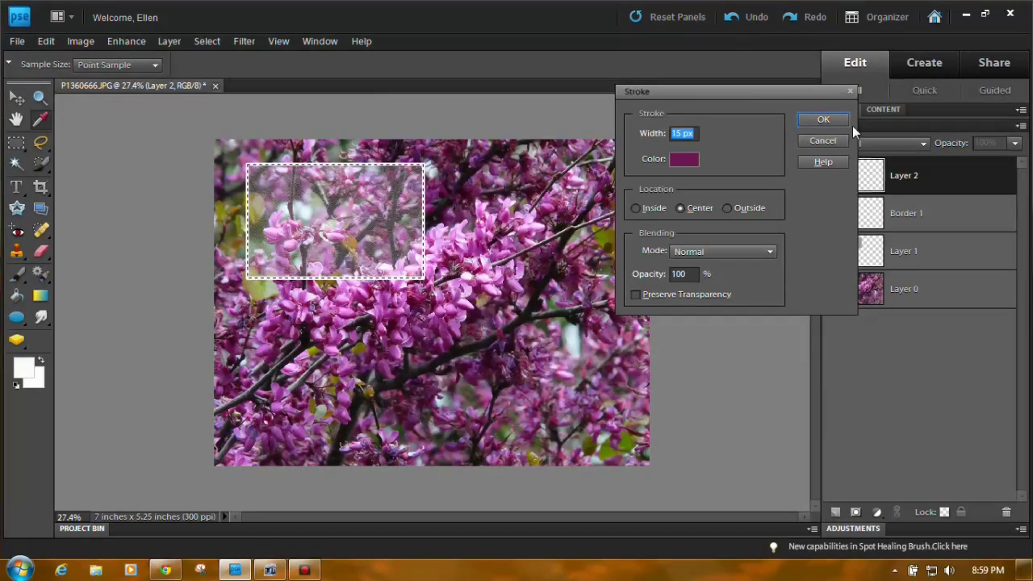
pyautogui.click(823, 119)
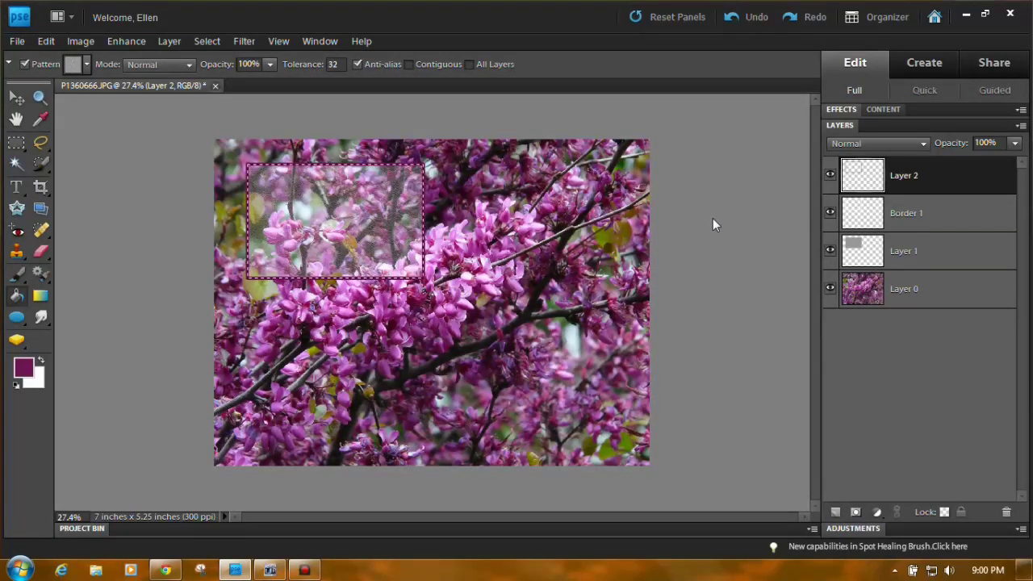
# Remove the marching-ants selection around the bordered rectangle with Ctrl+D
pyautogui.hotkey('ctrl', 'd')
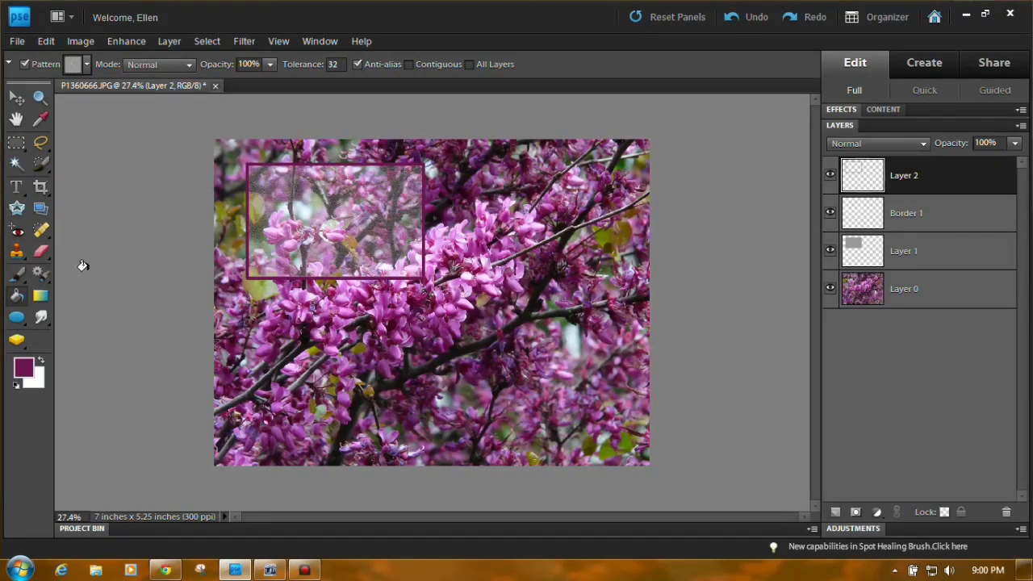
# Type 'Name' in Bold Italic, left-aligned, in the box's top-left corner and commit it
pyautogui.click(17, 188)
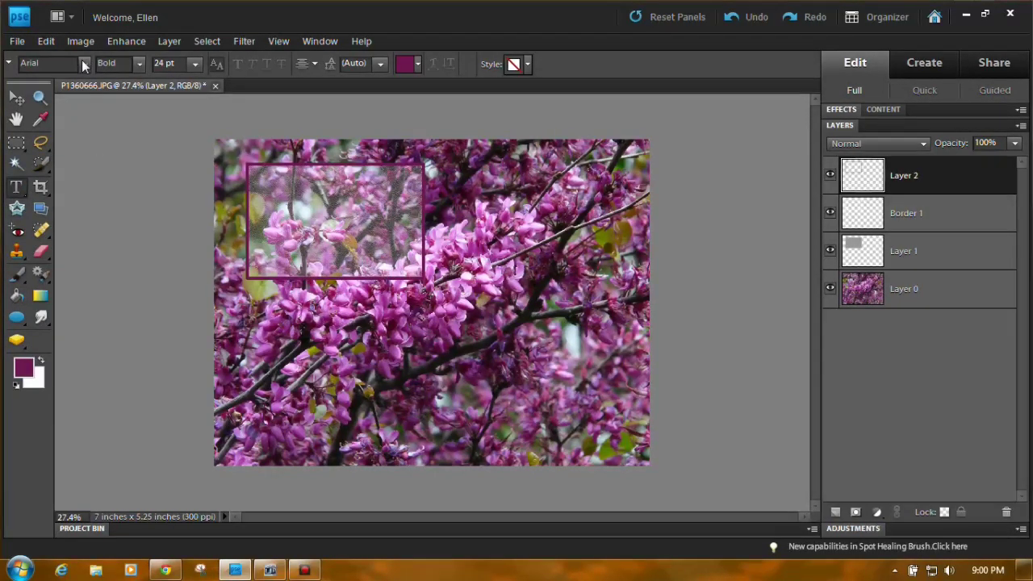
pyautogui.click(140, 63)
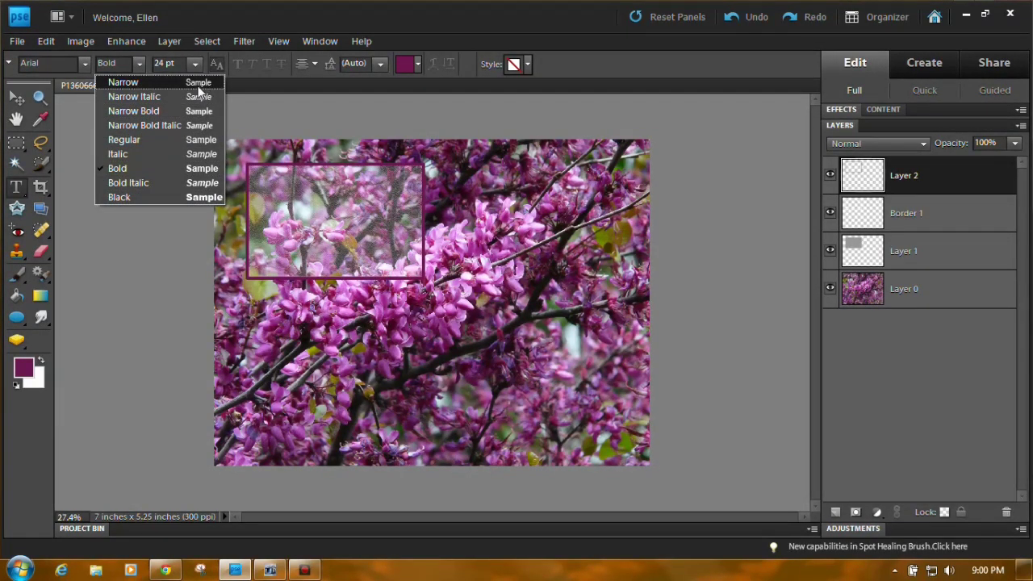
pyautogui.click(188, 183)
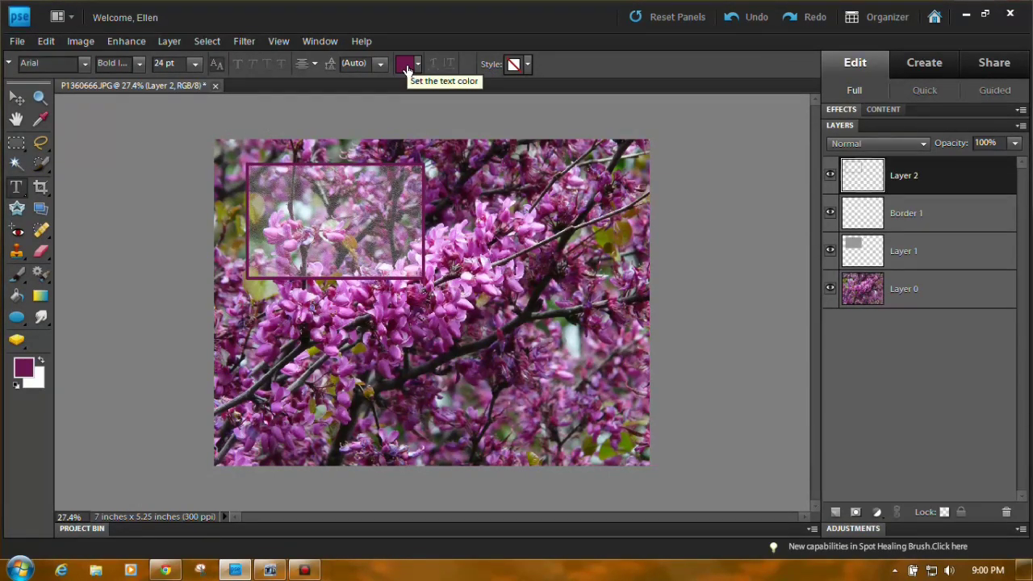
pyautogui.click(272, 190)
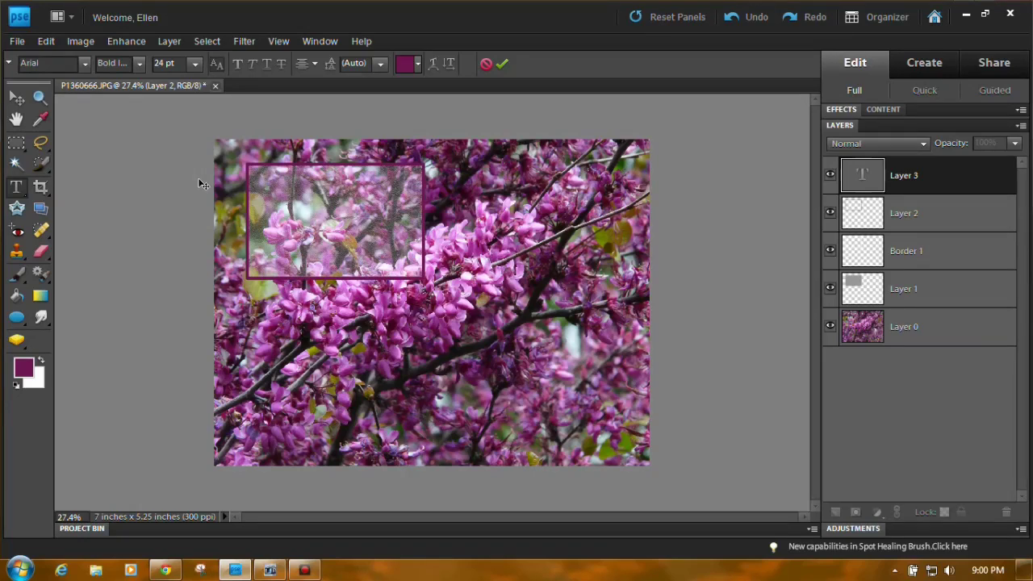
pyautogui.click(315, 63)
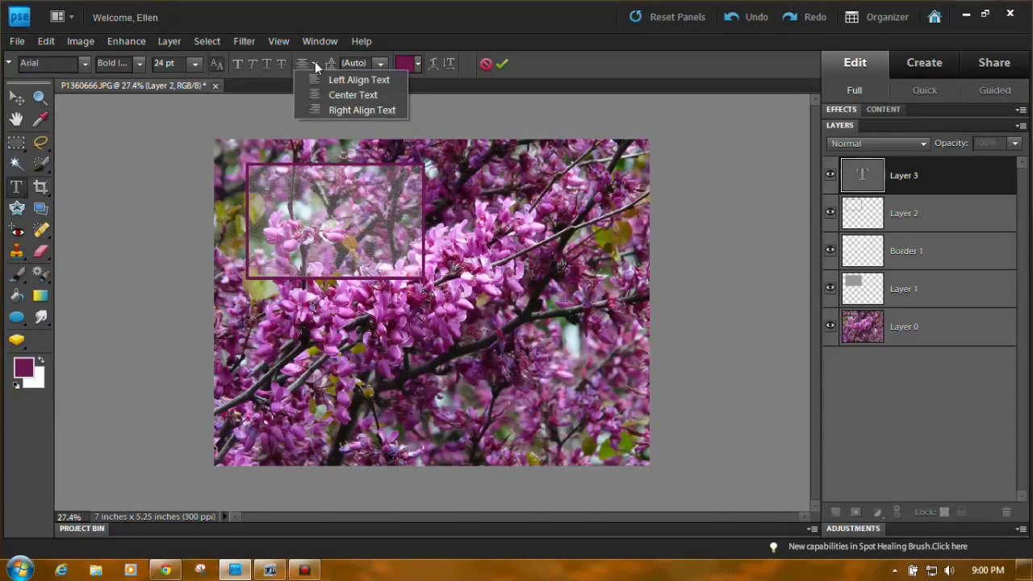
pyautogui.click(341, 84)
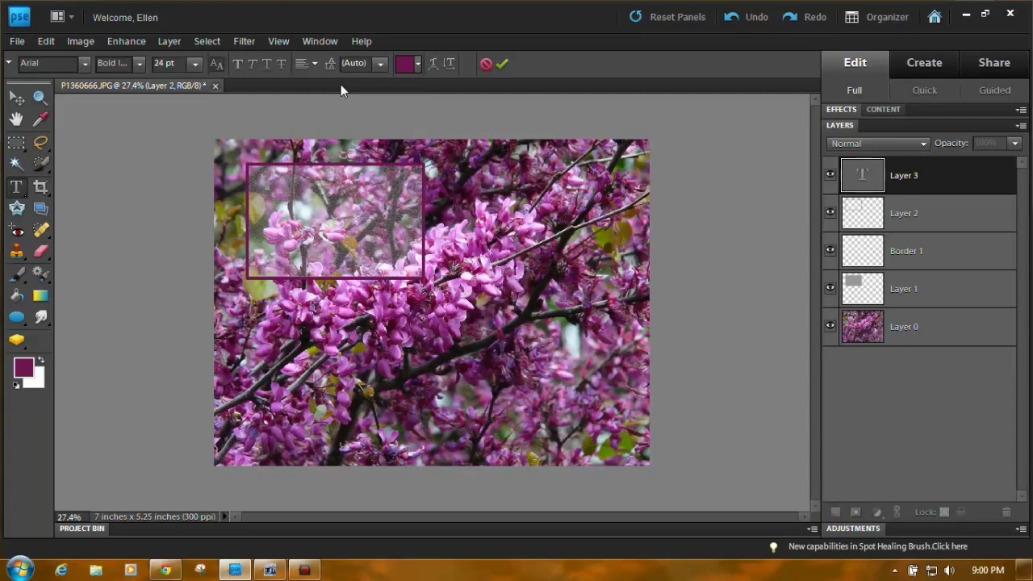
pyautogui.write('Name')
pyautogui.moveTo(306, 205); pyautogui.dragTo(296, 208)
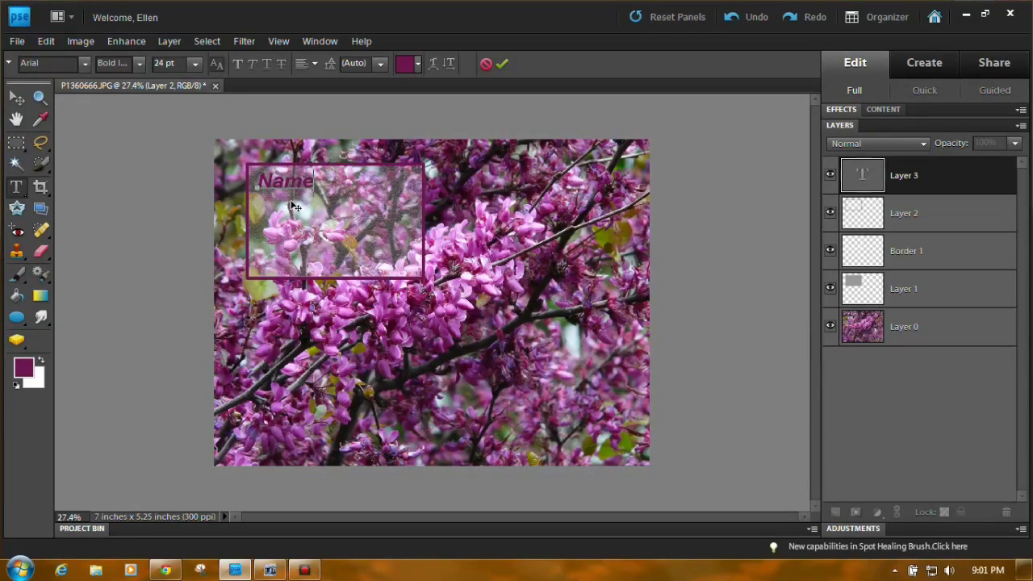
pyautogui.hotkey('ctrl', 'Return')
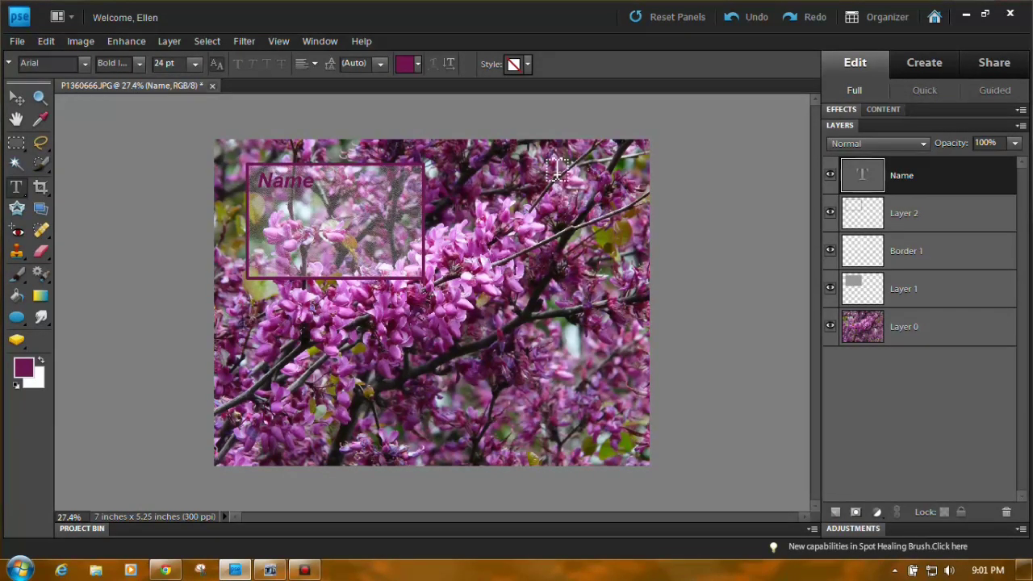
# Undo the purple label and retype 'Name' in black at the box's top-left corner
pyautogui.click(731, 17)
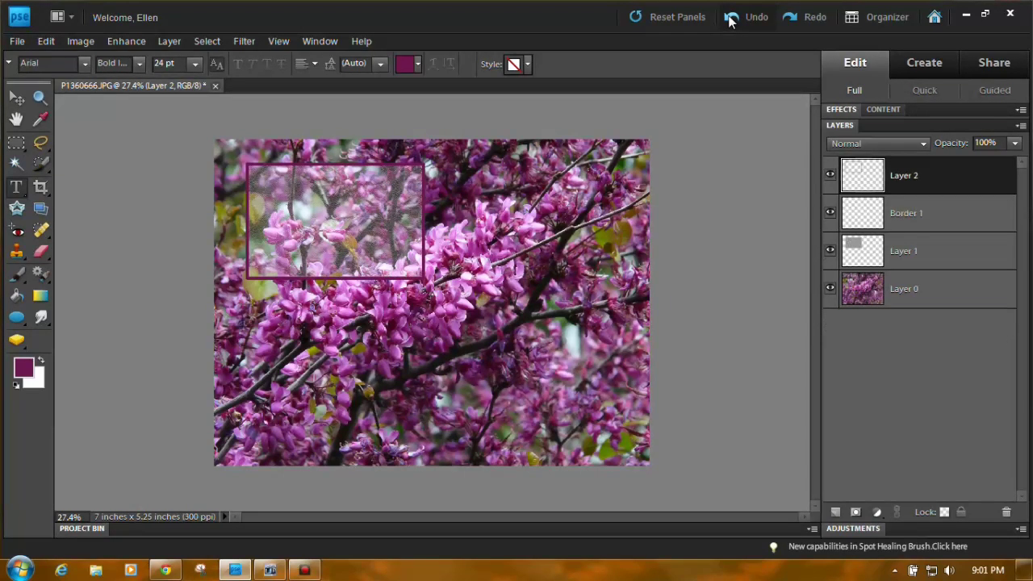
pyautogui.click(418, 66)
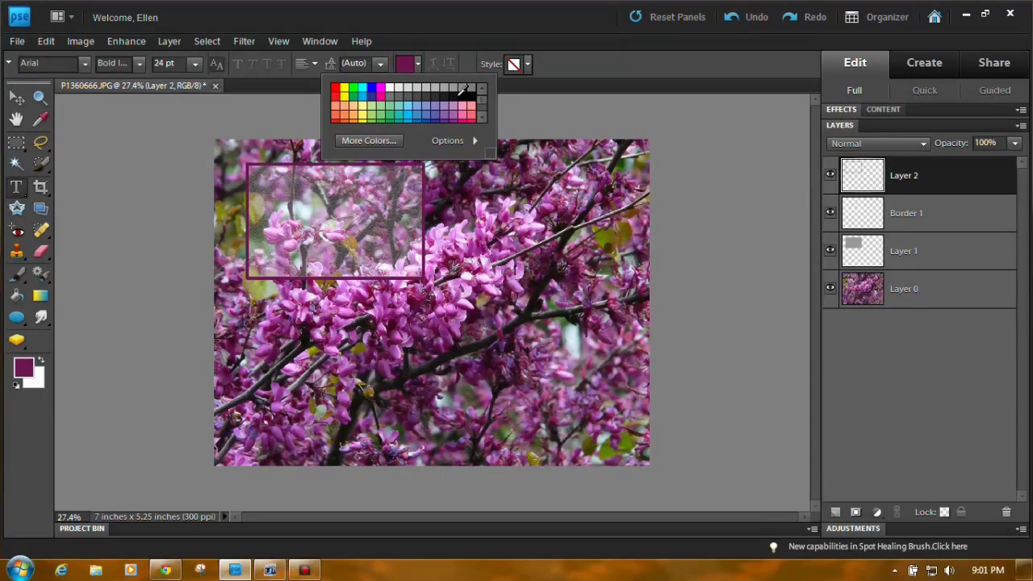
pyautogui.click(459, 96)
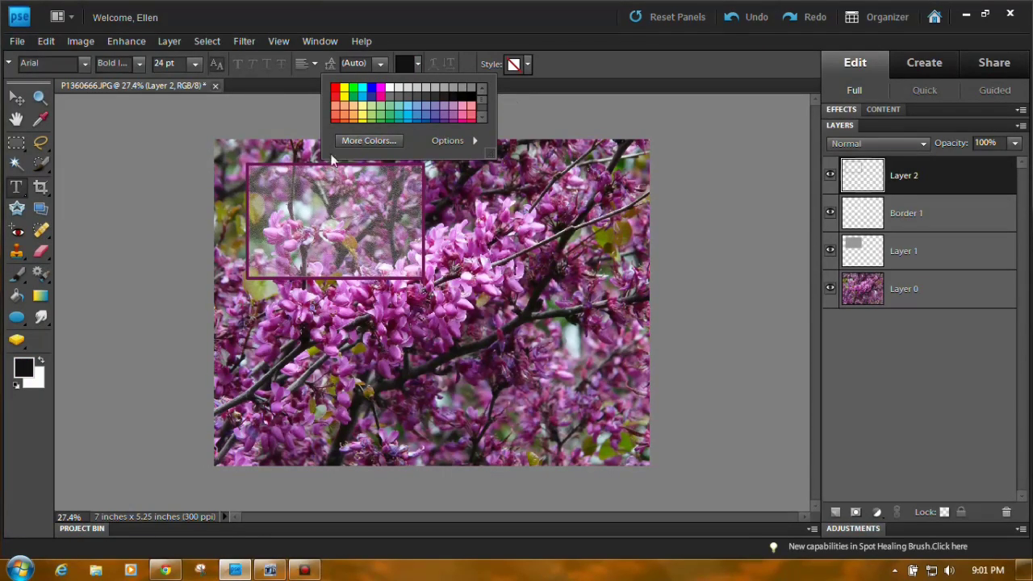
pyautogui.click(272, 192)
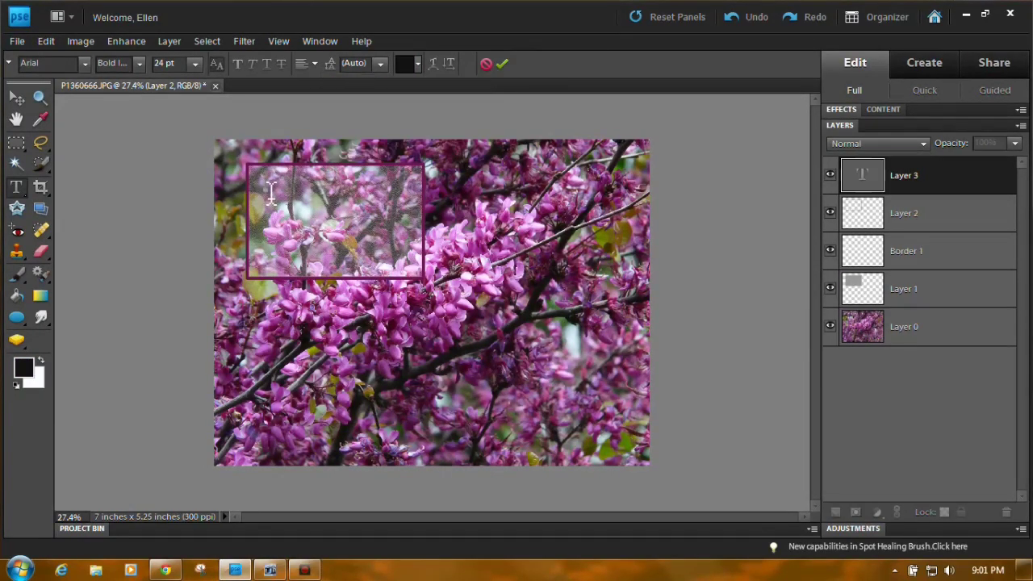
pyautogui.write('Name')
pyautogui.moveTo(307, 210); pyautogui.dragTo(296, 199)
pyautogui.hotkey('ctrl', 'Return')
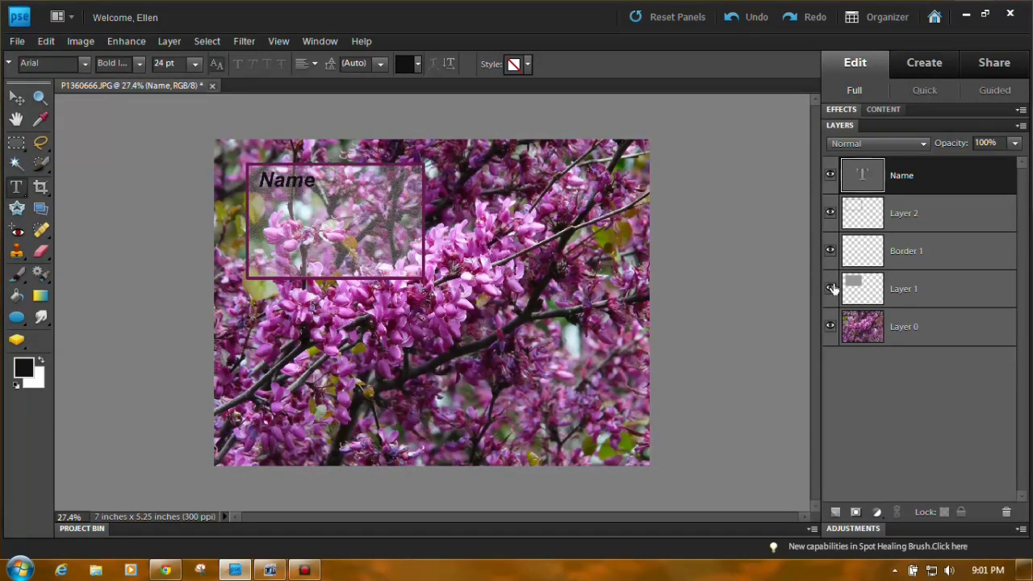
# Select Layer 1 and try Multiply, Color Dodge and Linear Dodge (Add) blend modes
pyautogui.click(905, 289)
pyautogui.click(923, 143)
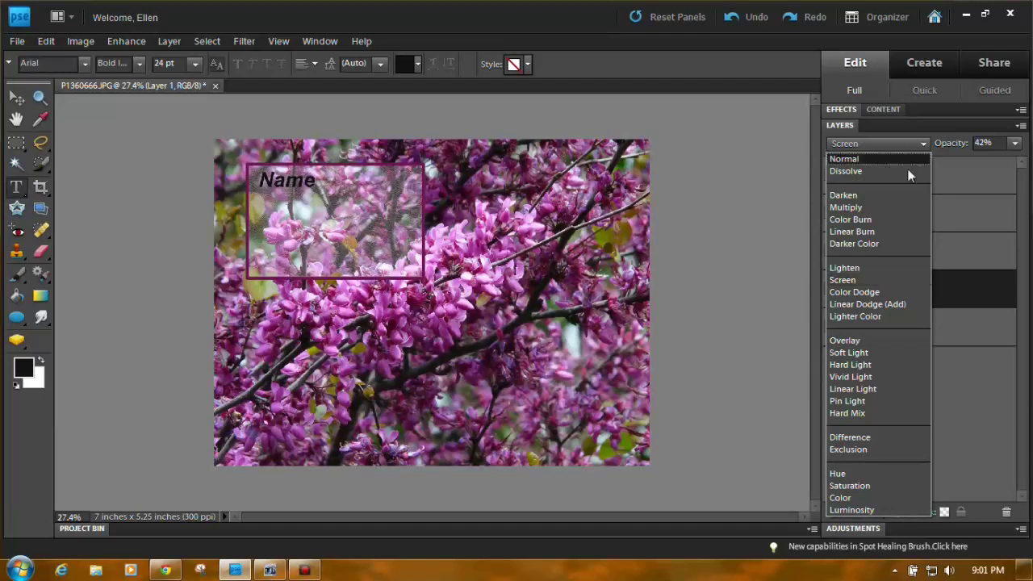
pyautogui.click(897, 206)
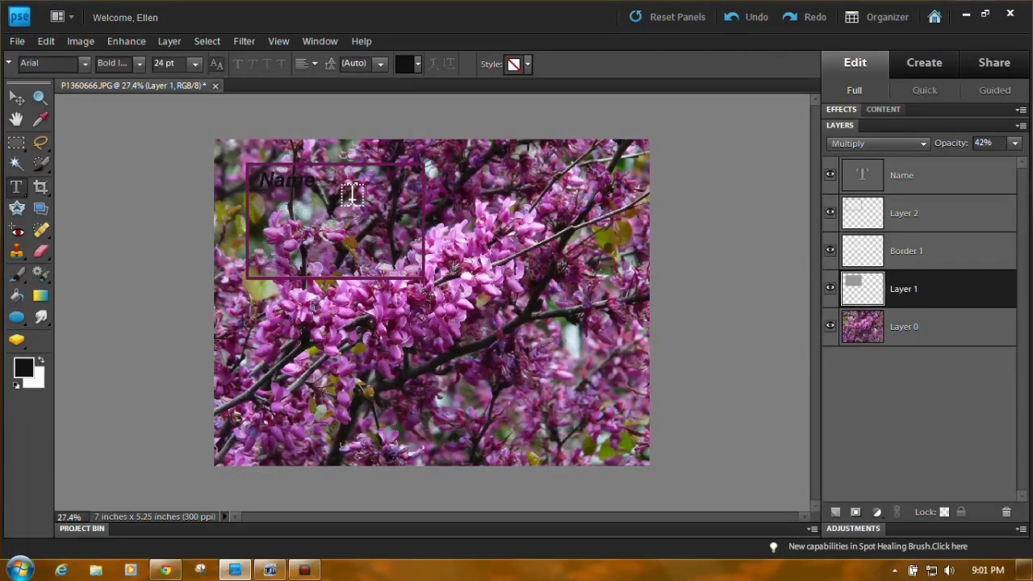
pyautogui.click(925, 142)
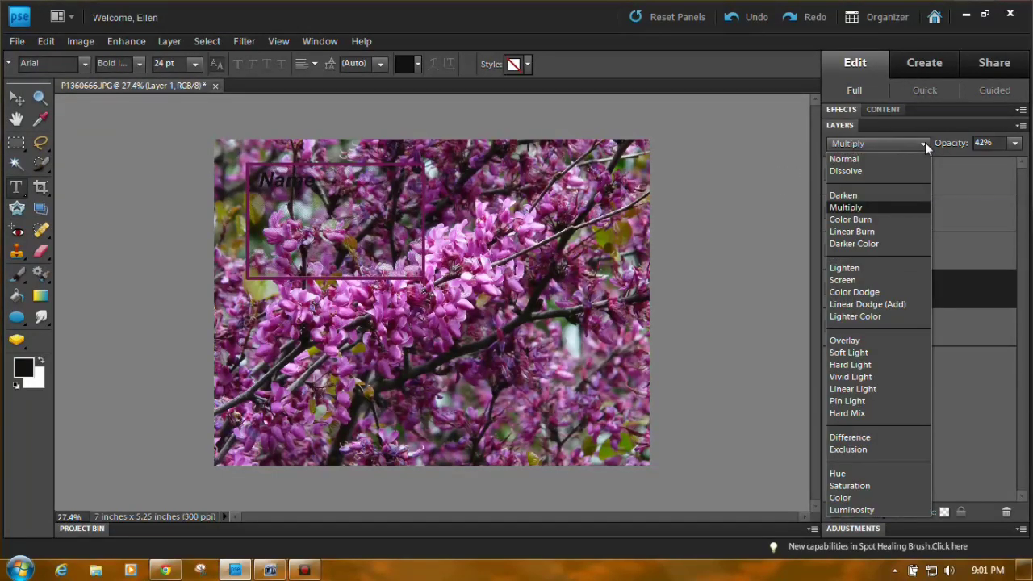
pyautogui.click(854, 291)
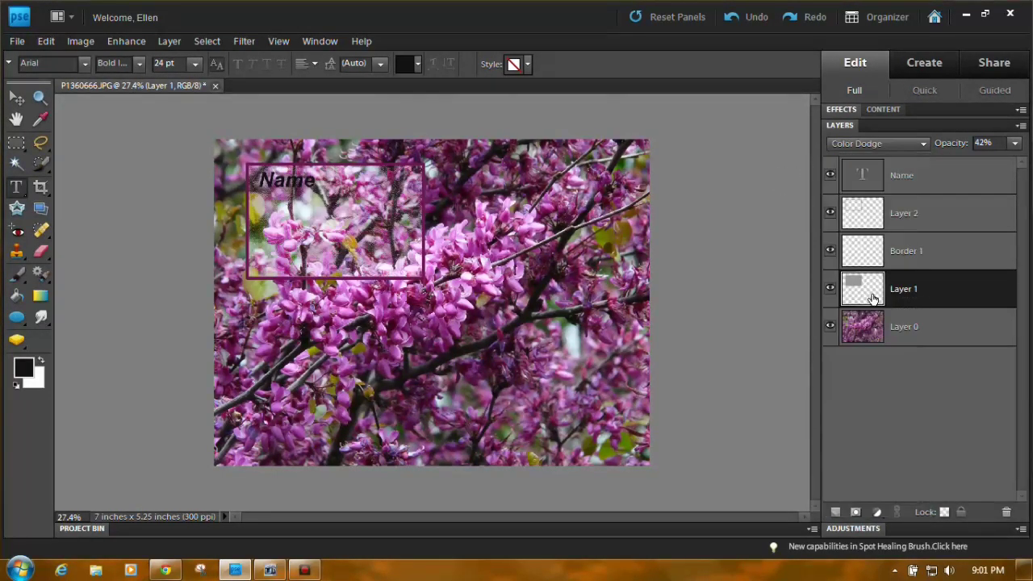
pyautogui.click(926, 143)
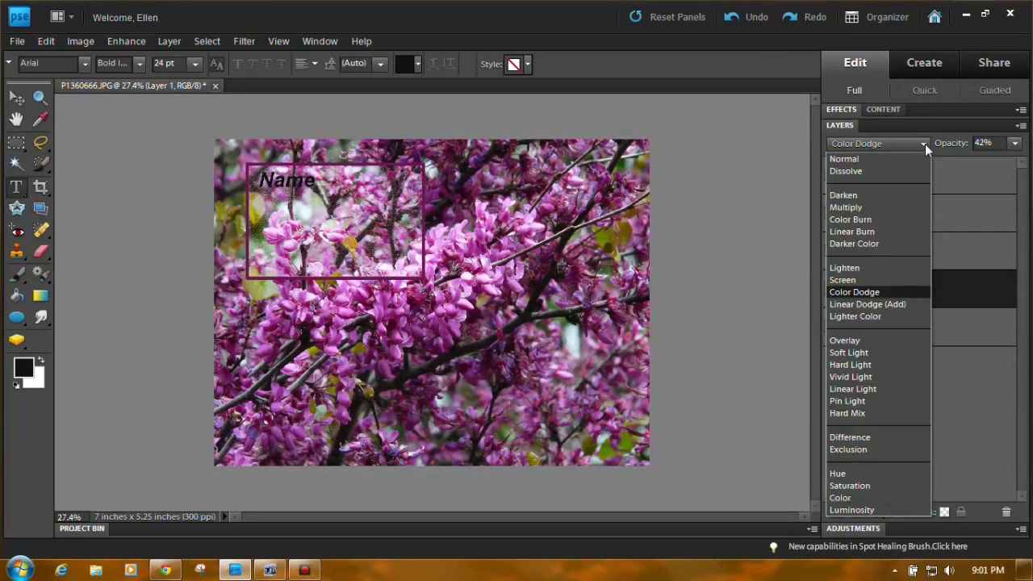
pyautogui.click(894, 302)
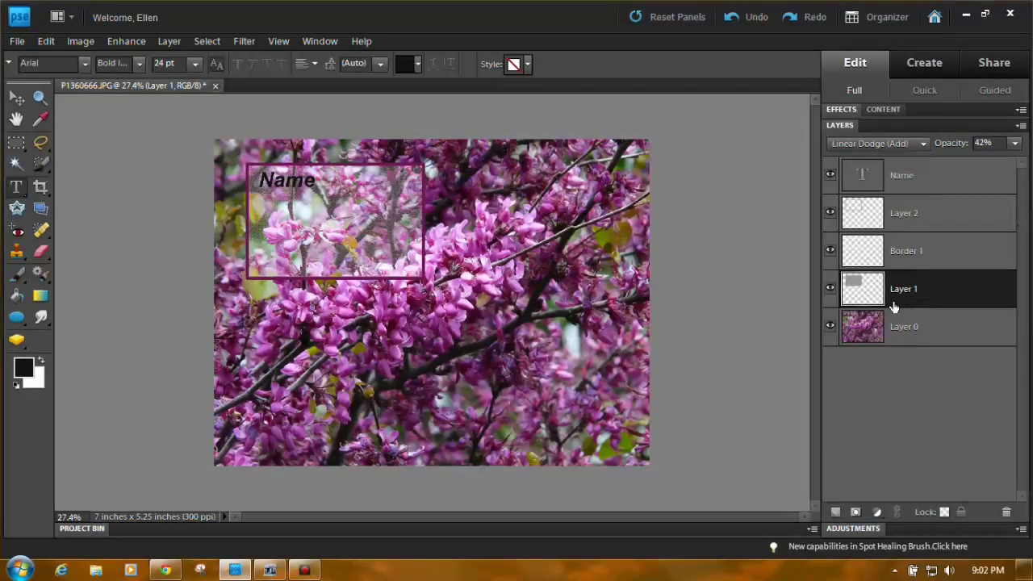
# Try Overlay, then set Layer 1 to Lighten blending at about 28% opacity
pyautogui.click(923, 143)
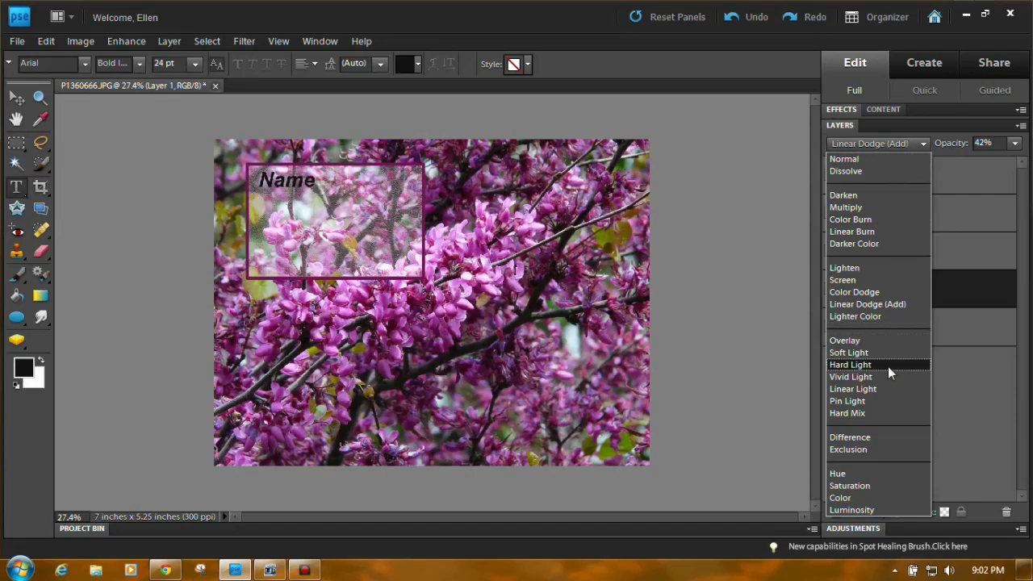
pyautogui.click(887, 340)
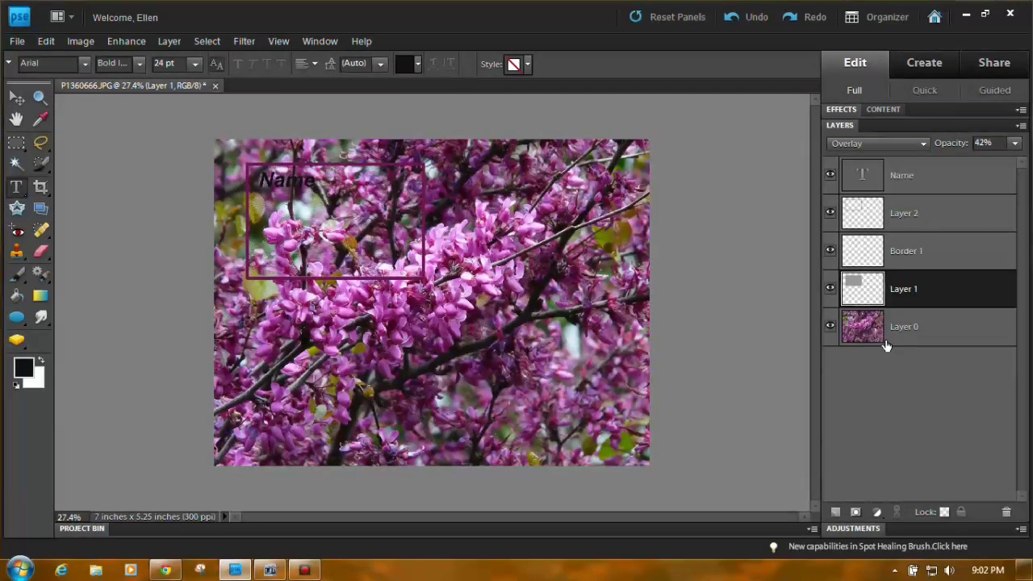
pyautogui.click(923, 143)
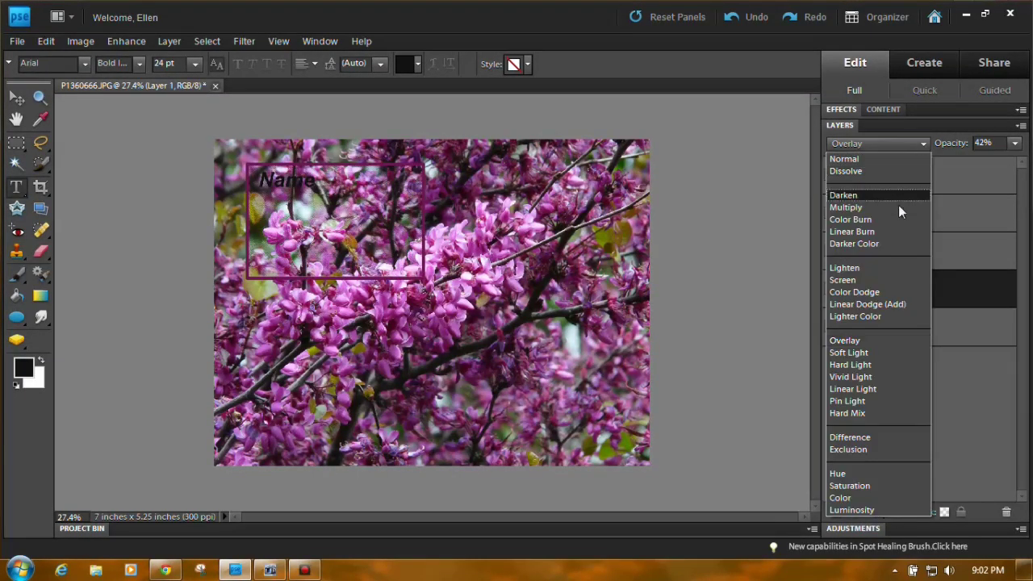
pyautogui.click(897, 270)
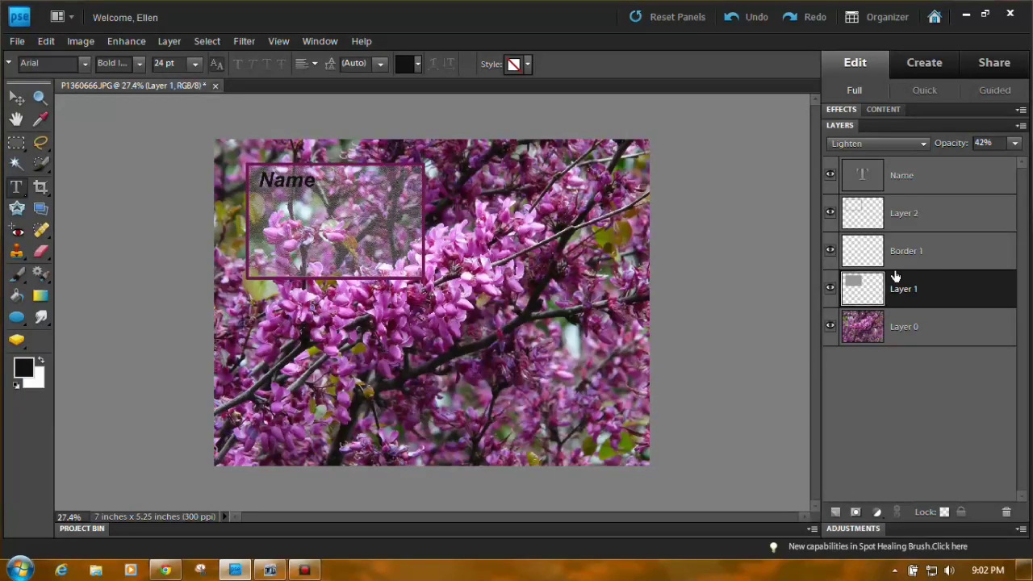
pyautogui.click(1016, 145)
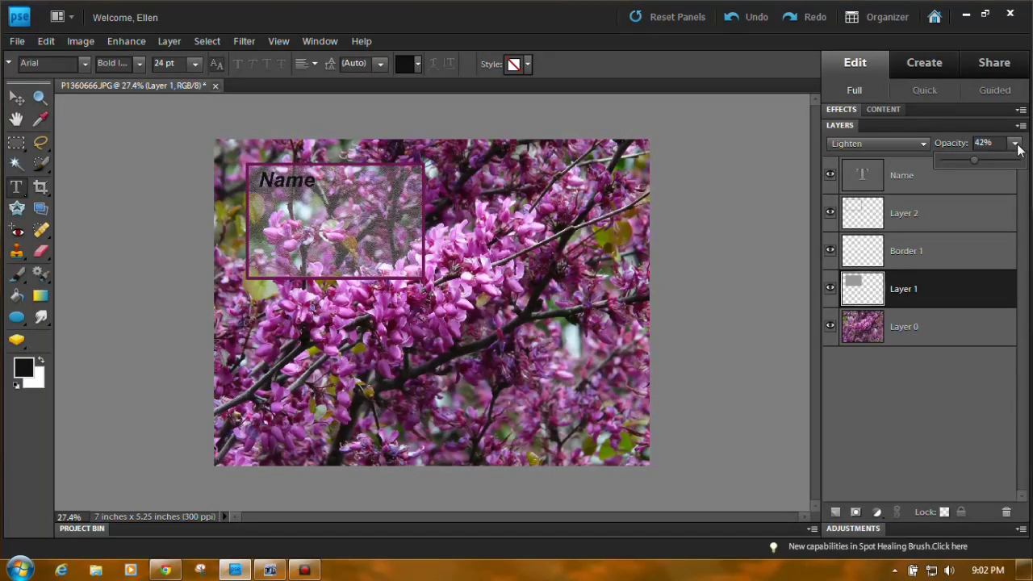
pyautogui.moveTo(975, 160); pyautogui.dragTo(967, 163)
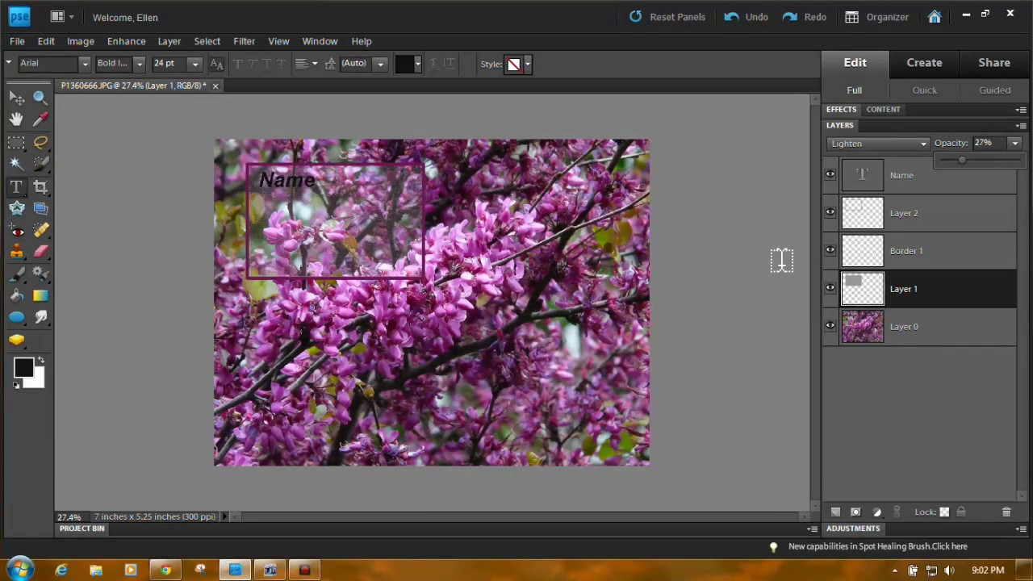
# Set Layer 2's purple border to 89% opacity
pyautogui.click(911, 218)
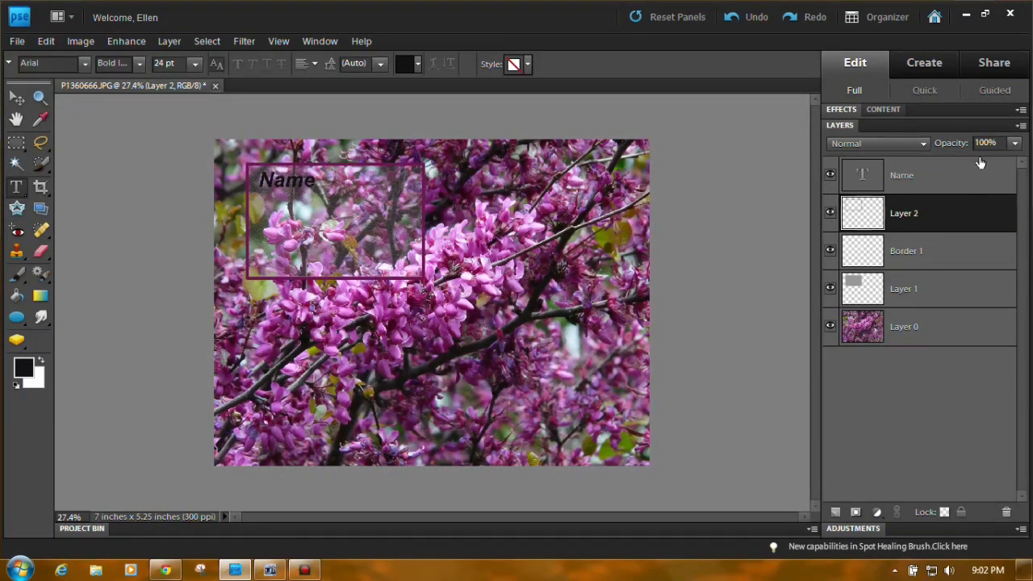
pyautogui.click(1015, 146)
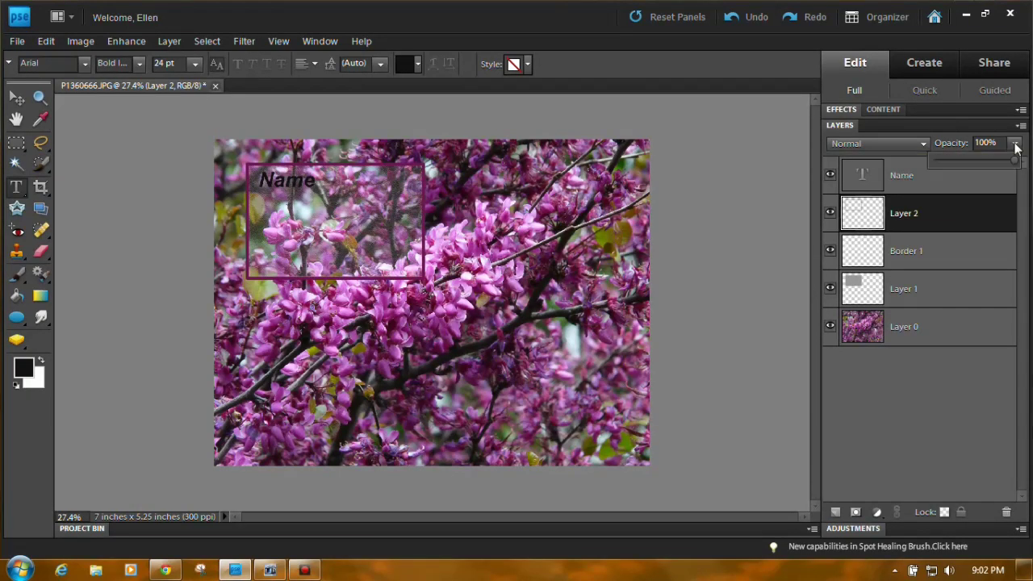
pyautogui.click(1014, 163)
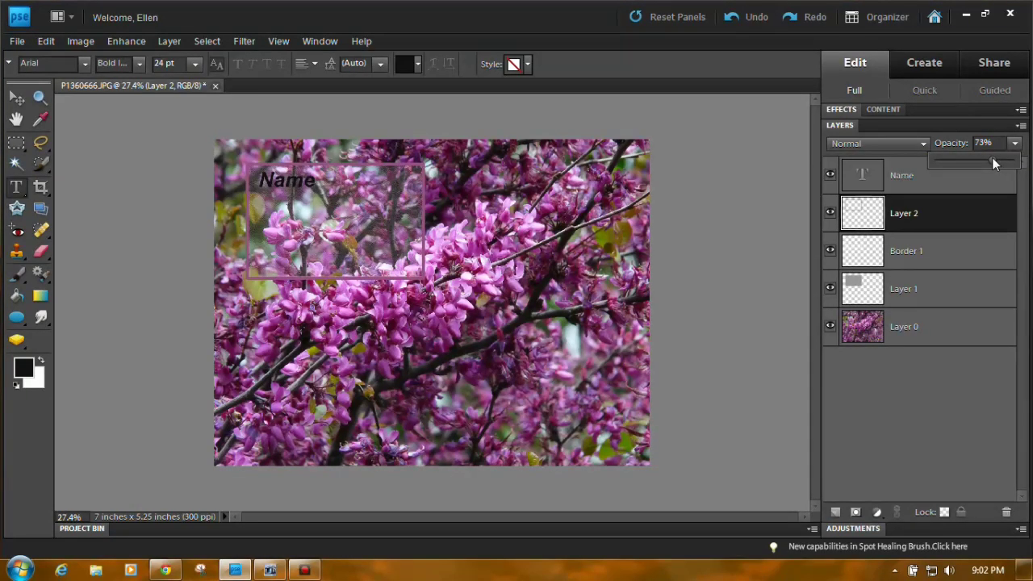
pyautogui.moveTo(985, 159); pyautogui.dragTo(984, 159)
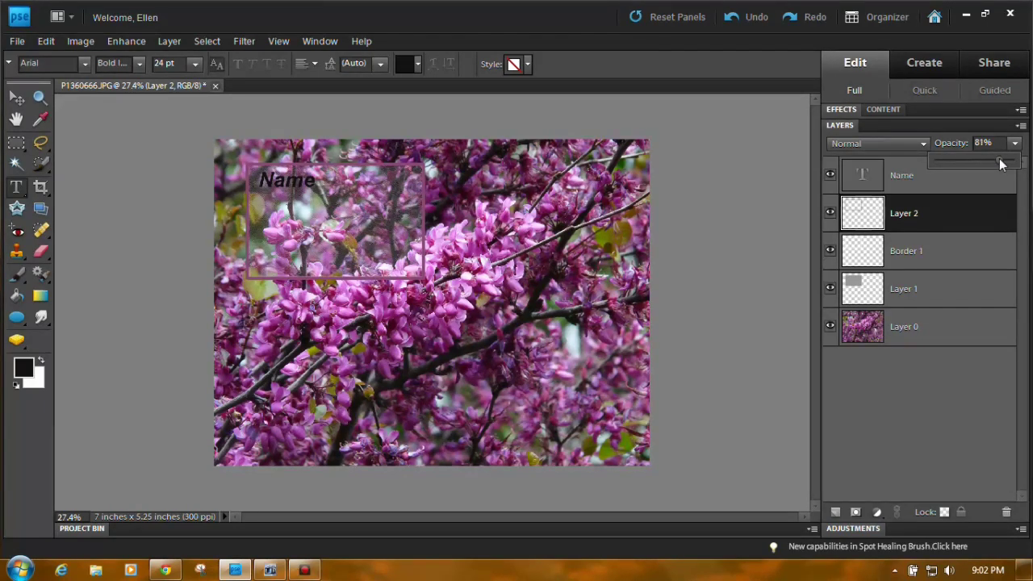
pyautogui.moveTo(1000, 164); pyautogui.dragTo(1006, 165)
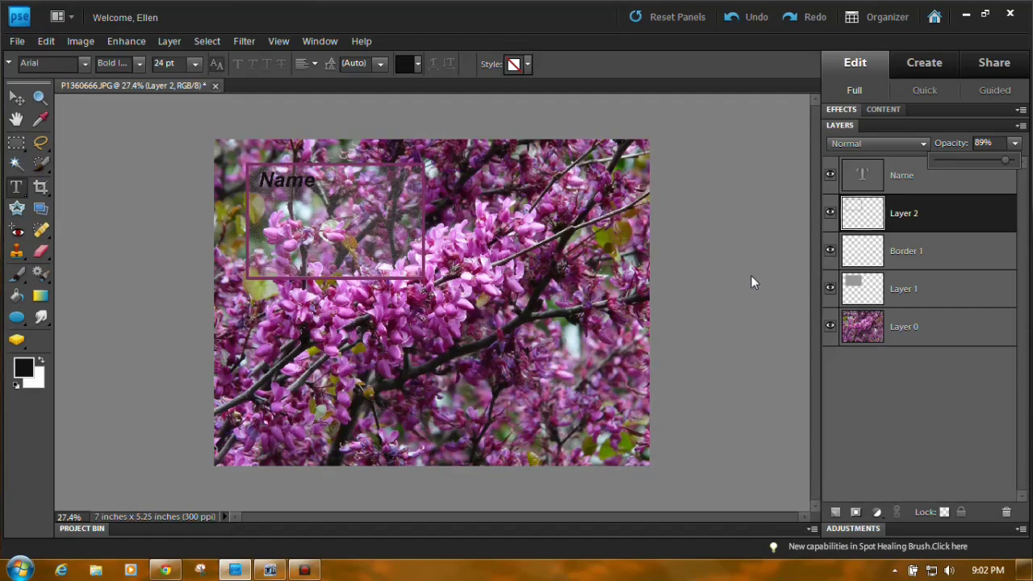
pyautogui.click(17, 144)
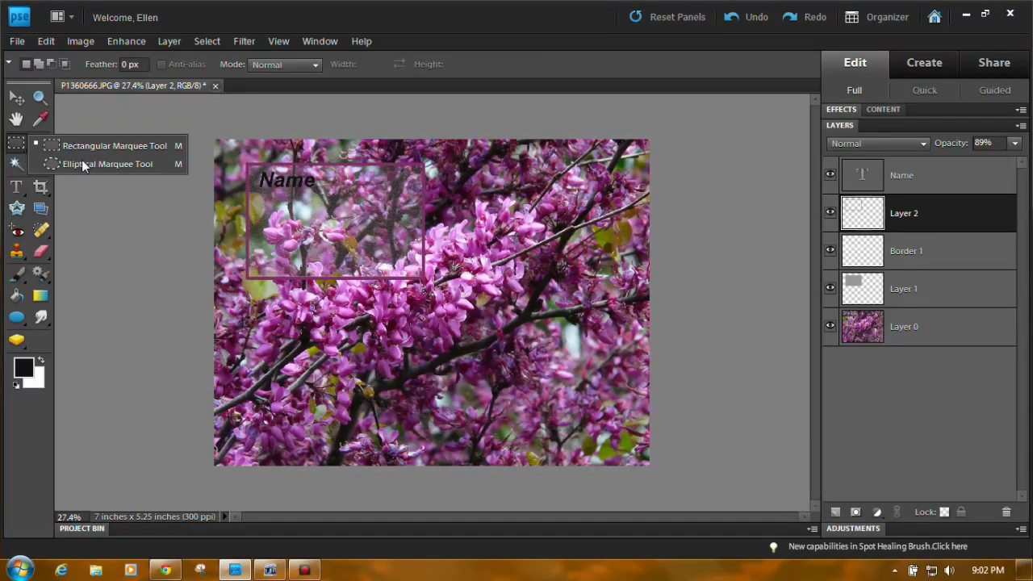
# Choose the elliptical marquee, try a grey pattern fill on the photo layer, then undo it
pyautogui.click(82, 163)
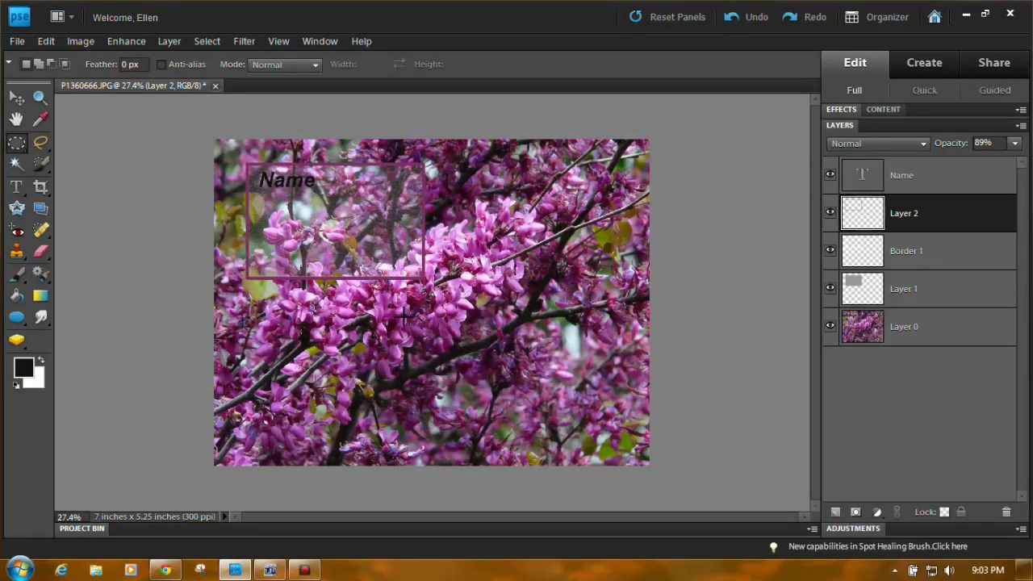
pyautogui.click(917, 329)
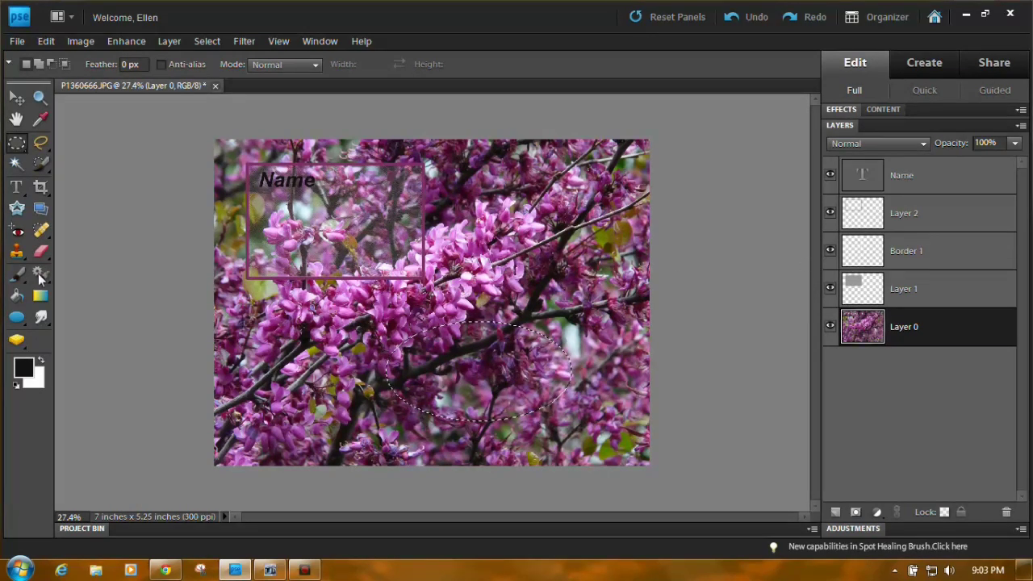
pyautogui.press('k')
pyautogui.click(418, 357)
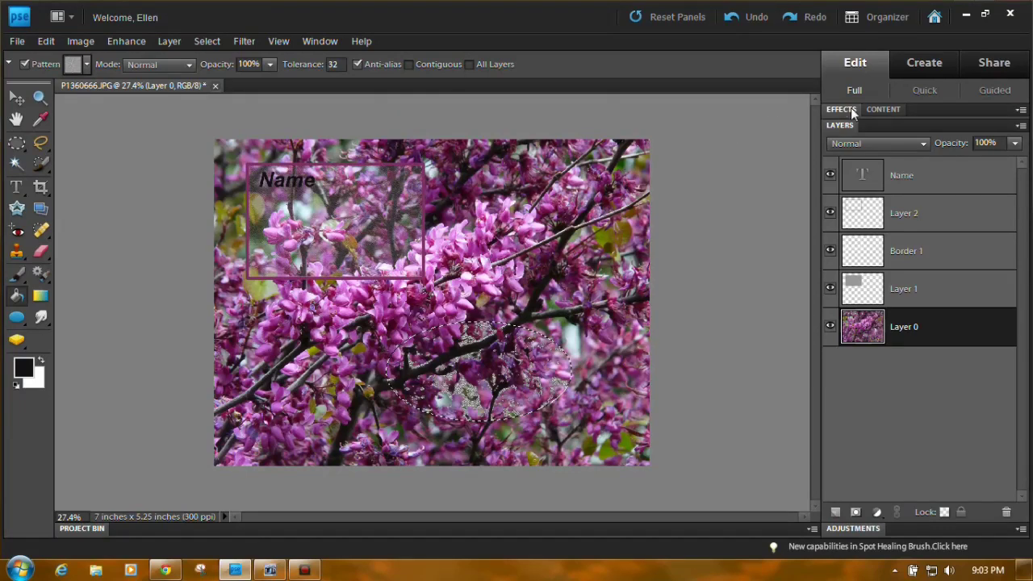
pyautogui.click(730, 18)
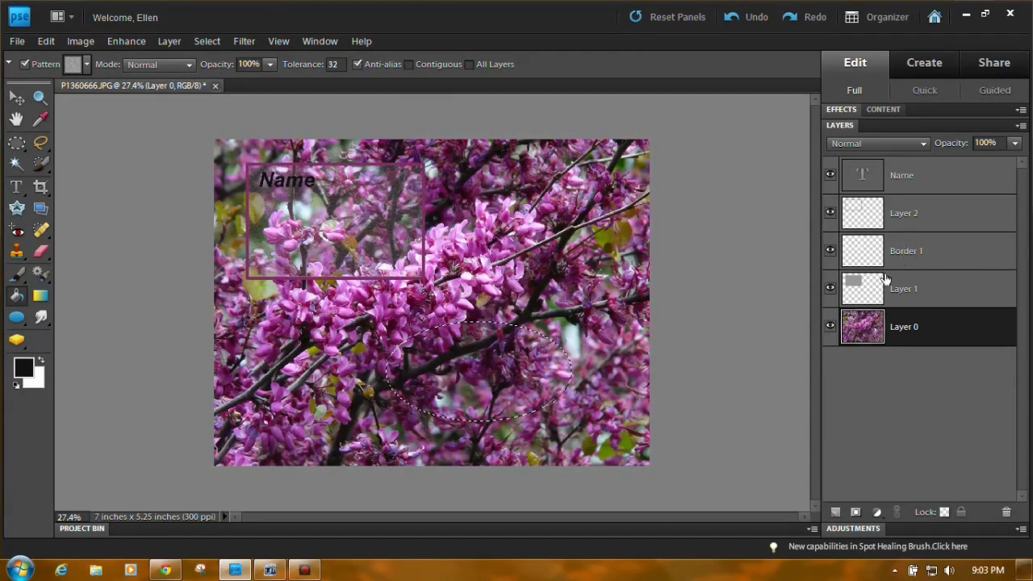
# On a new layer, fill the oval with grey pattern, blended in Screen at 32% opacity
pyautogui.click(835, 512)
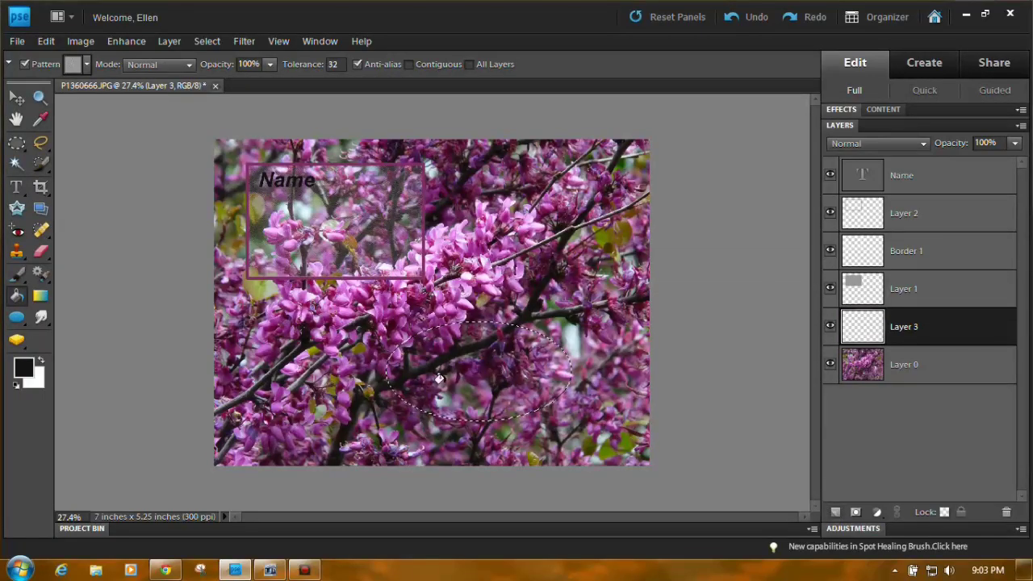
pyautogui.click(411, 372)
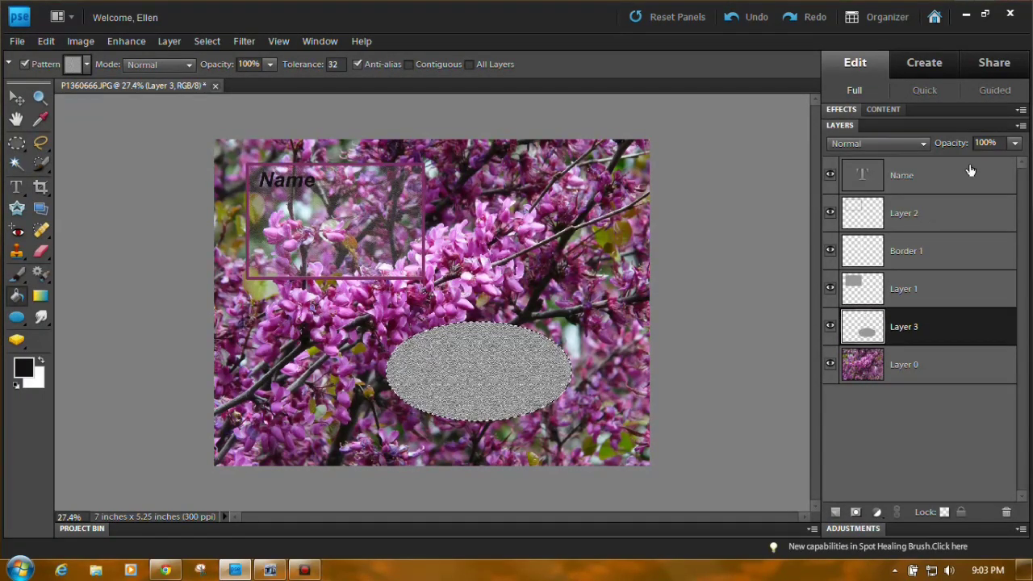
pyautogui.click(921, 144)
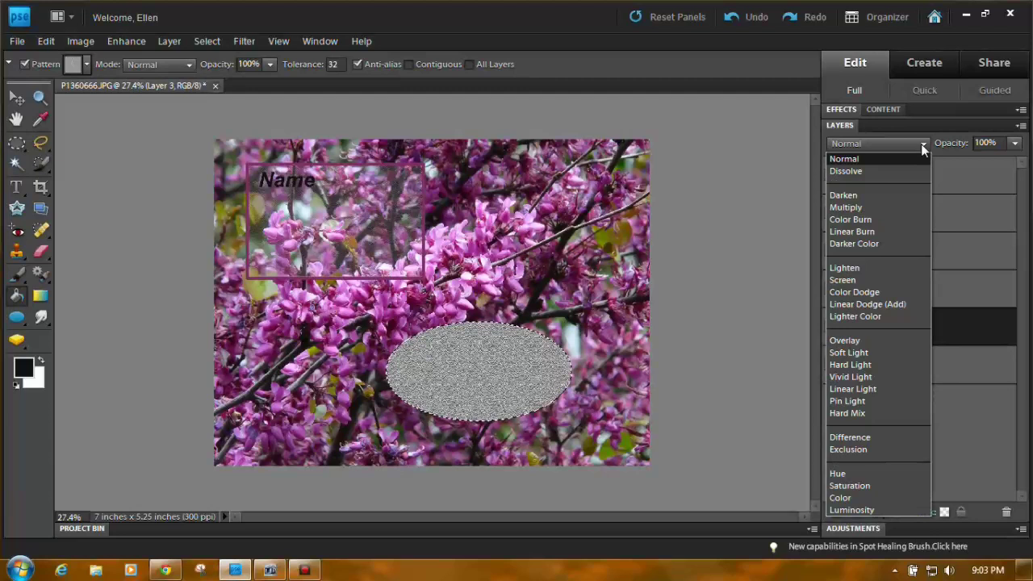
pyautogui.click(877, 281)
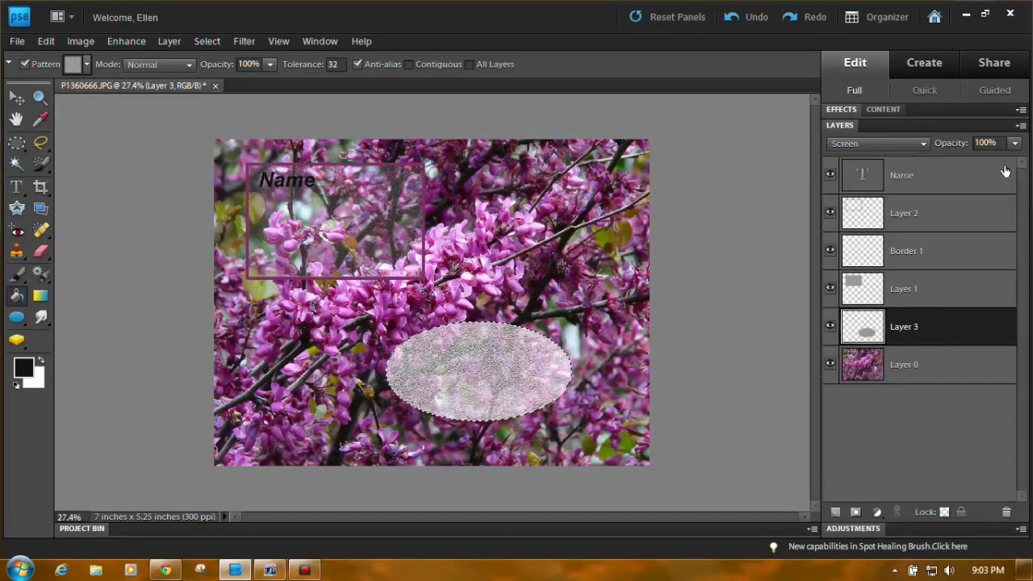
pyautogui.click(1015, 143)
pyautogui.moveTo(1020, 161); pyautogui.dragTo(964, 160)
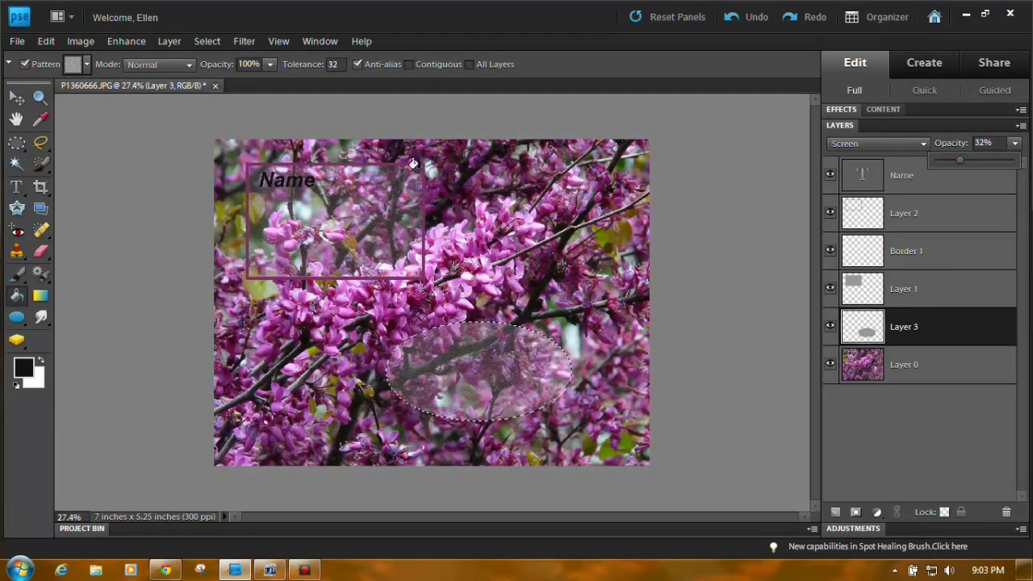
pyautogui.click(47, 41)
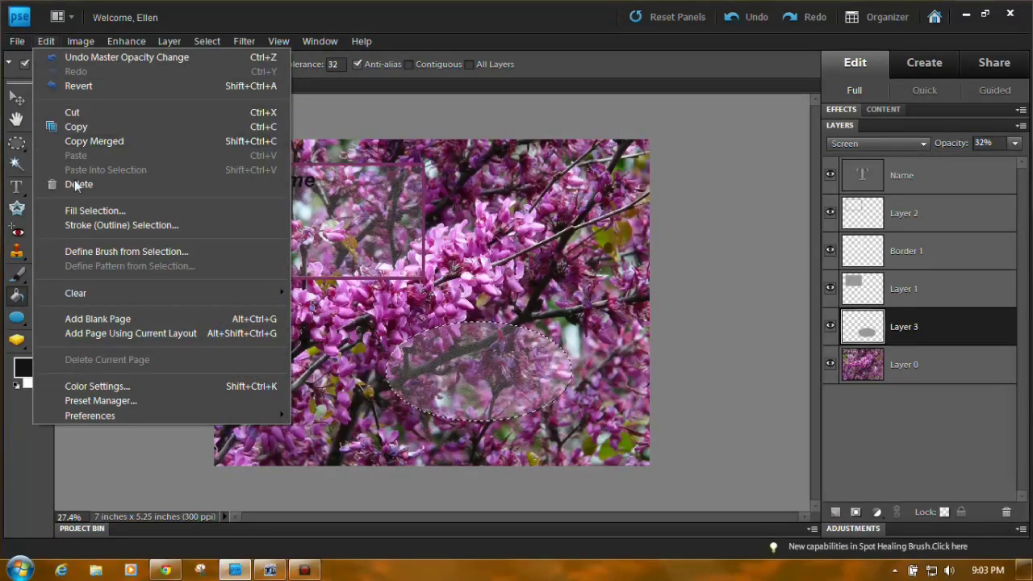
# Stroke the oval selection with a 15 px near-white outline
pyautogui.click(80, 225)
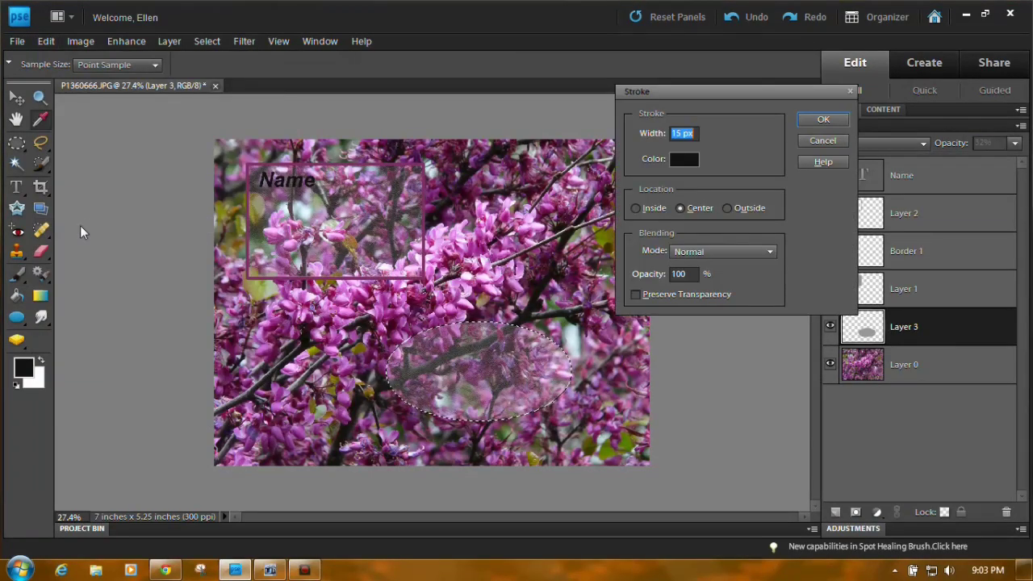
pyautogui.click(684, 160)
pyautogui.click(339, 161)
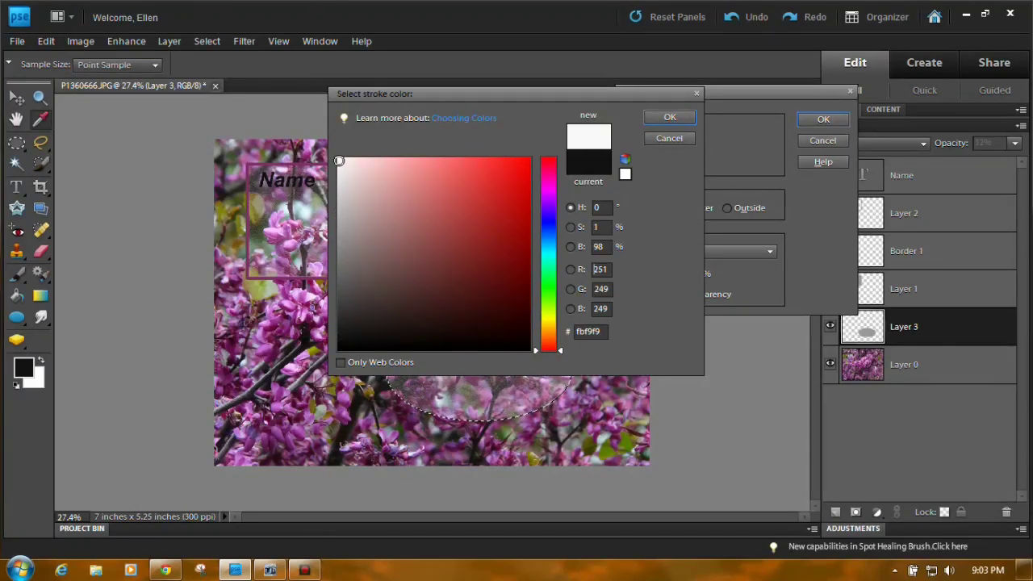
pyautogui.click(660, 121)
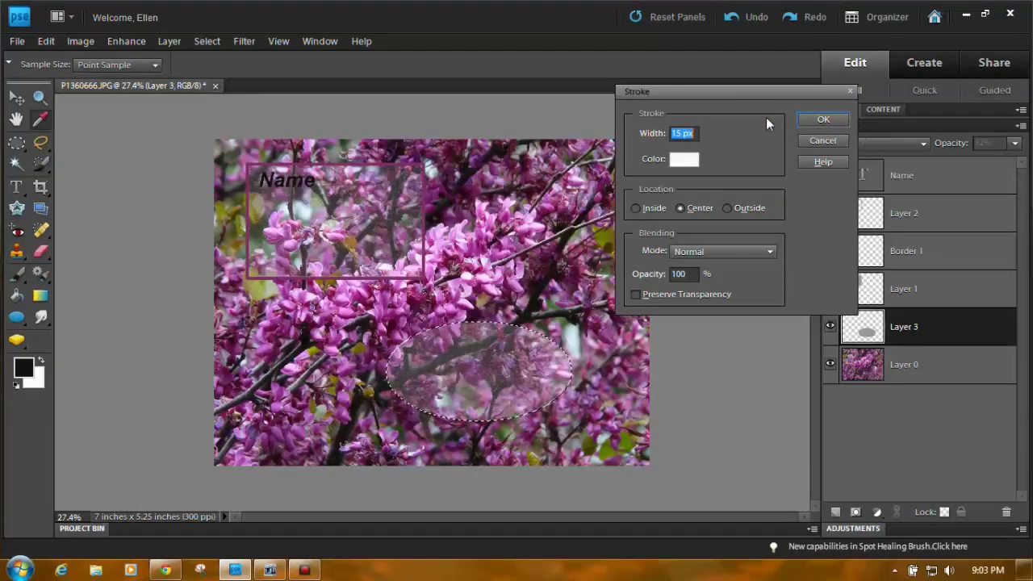
pyautogui.click(826, 122)
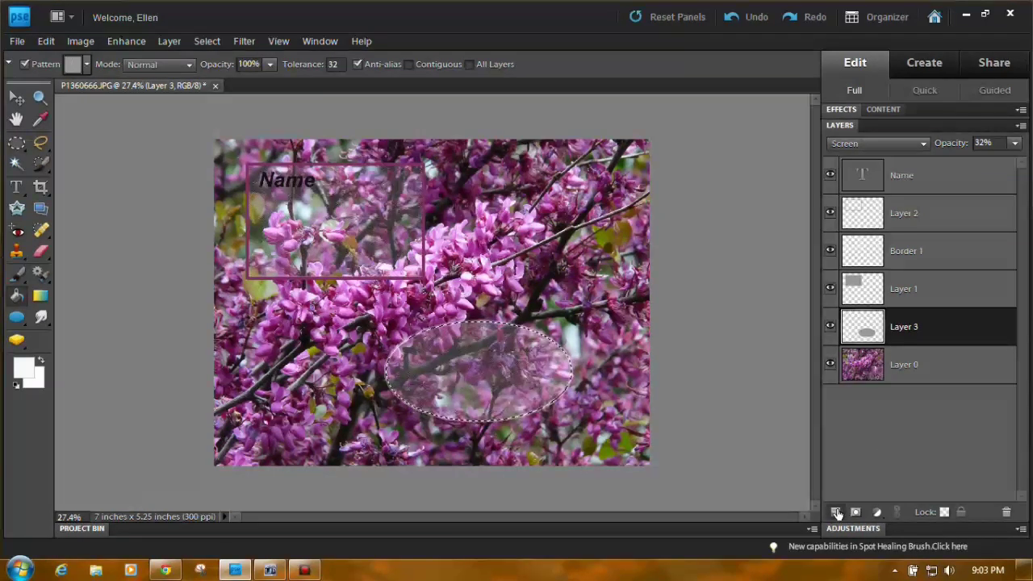
# On a new layer, stroke the oval with 15 px purple (8a297b) sampled from the blossoms, then deselect
pyautogui.click(837, 513)
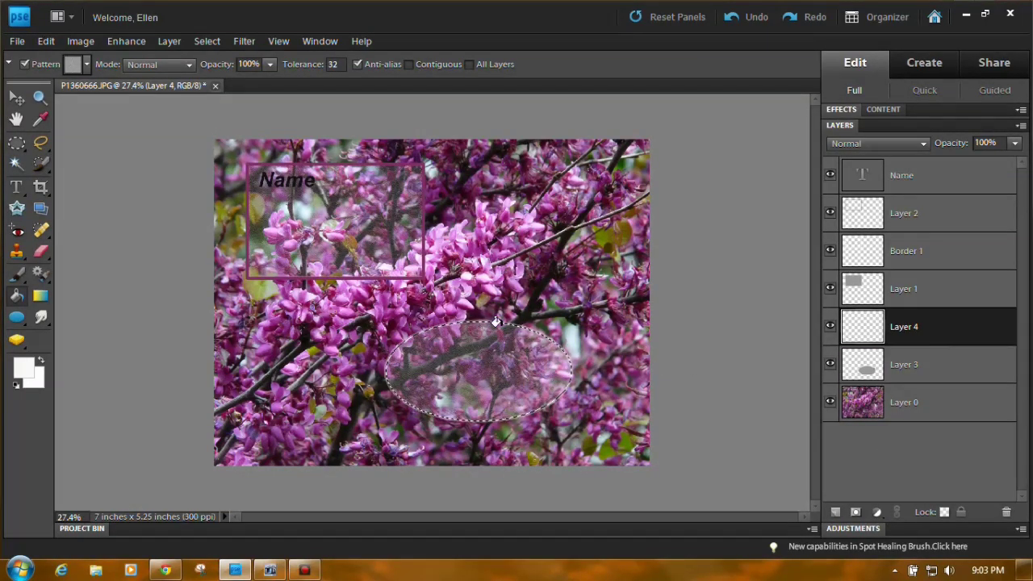
pyautogui.click(46, 41)
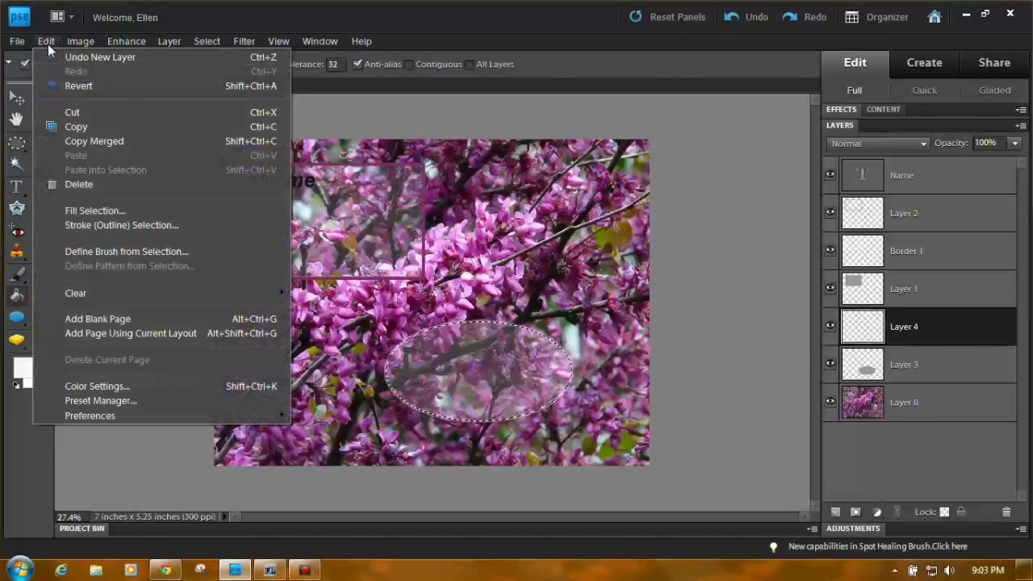
pyautogui.click(102, 226)
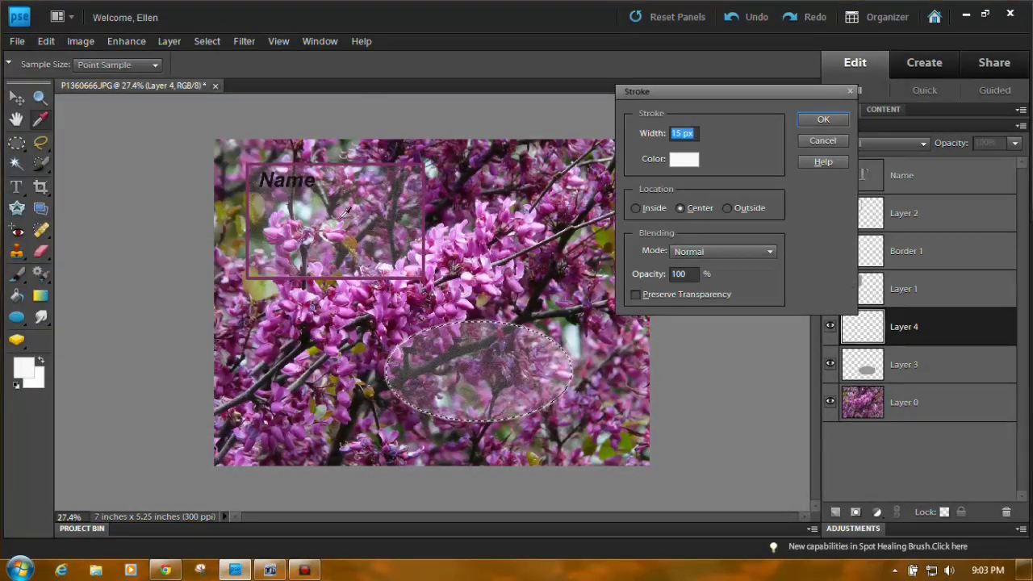
pyautogui.click(690, 160)
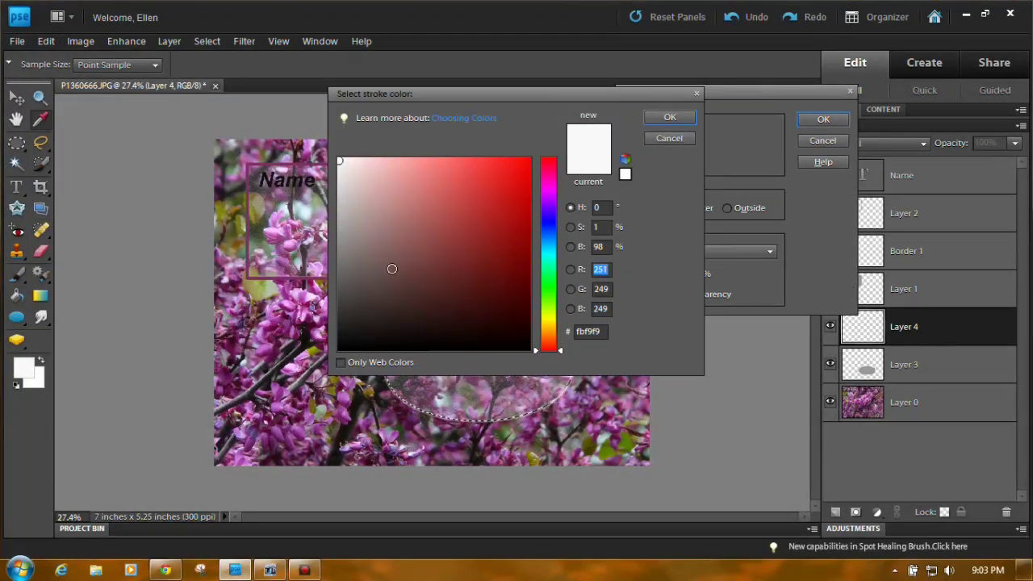
pyautogui.click(268, 348)
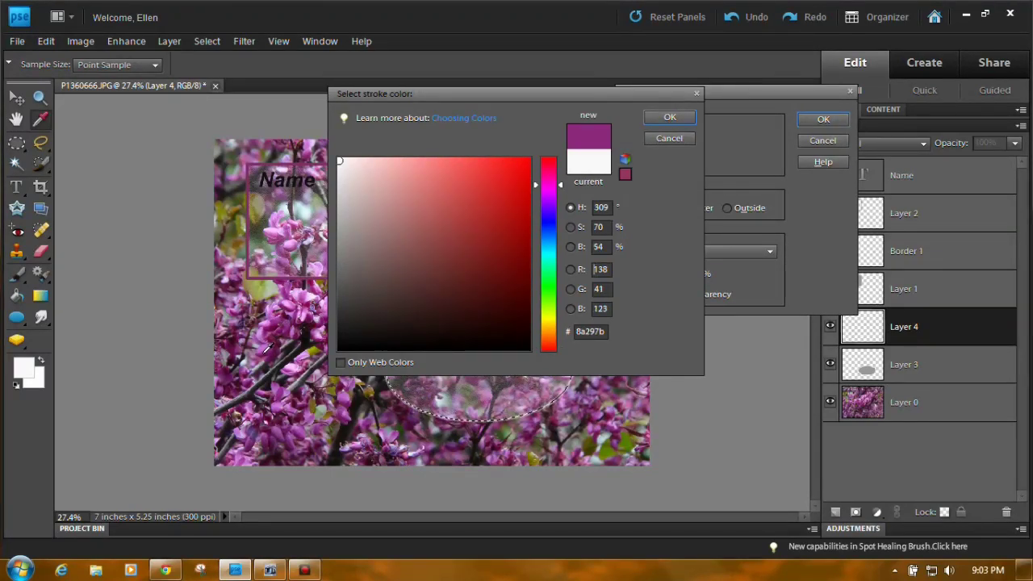
pyautogui.click(653, 118)
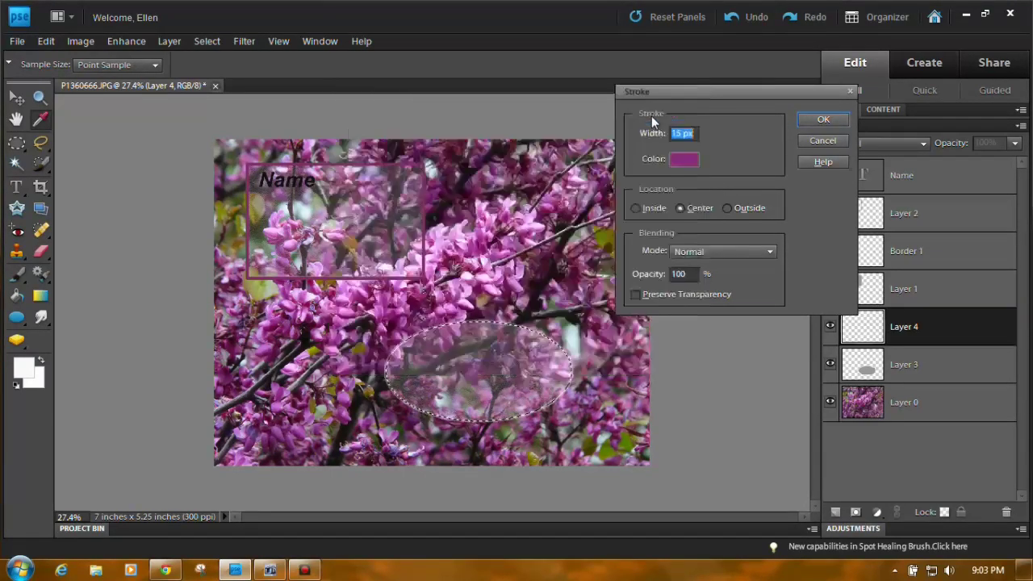
pyautogui.click(817, 123)
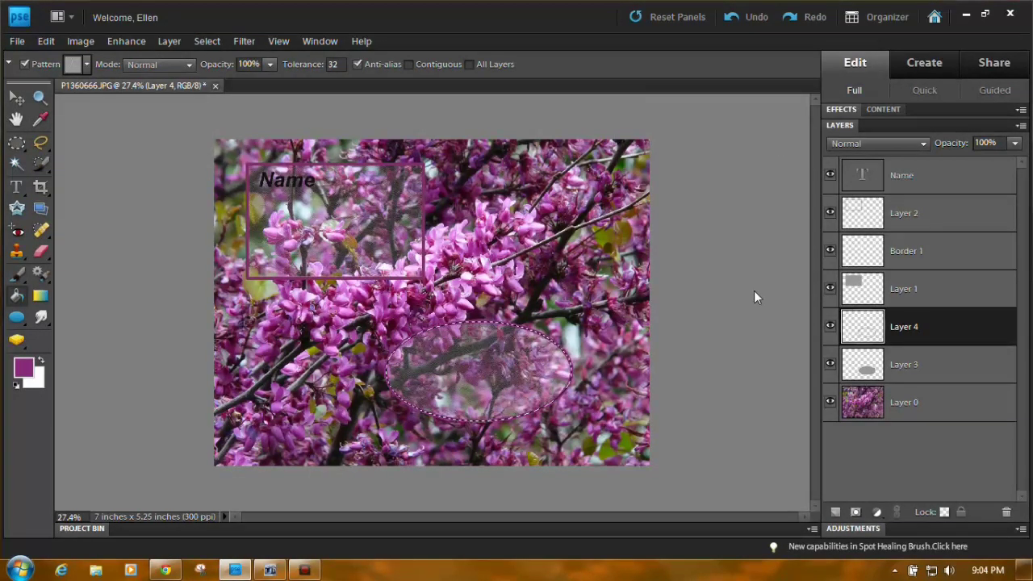
pyautogui.hotkey('ctrl', 'd')
# Start a centred text entry inside the oval with the Type tool
pyautogui.click(19, 190)
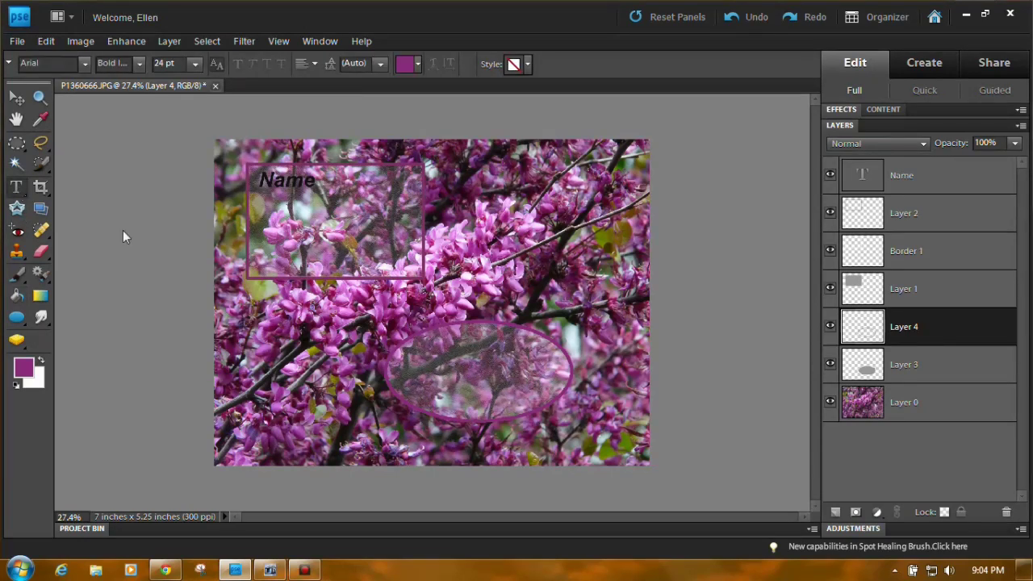
pyautogui.click(485, 345)
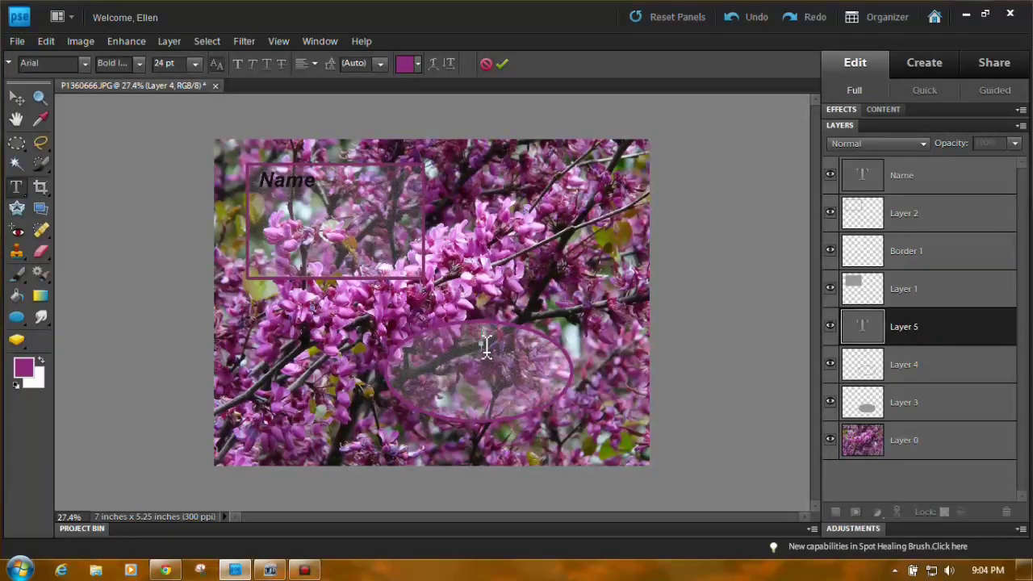
pyautogui.click(314, 63)
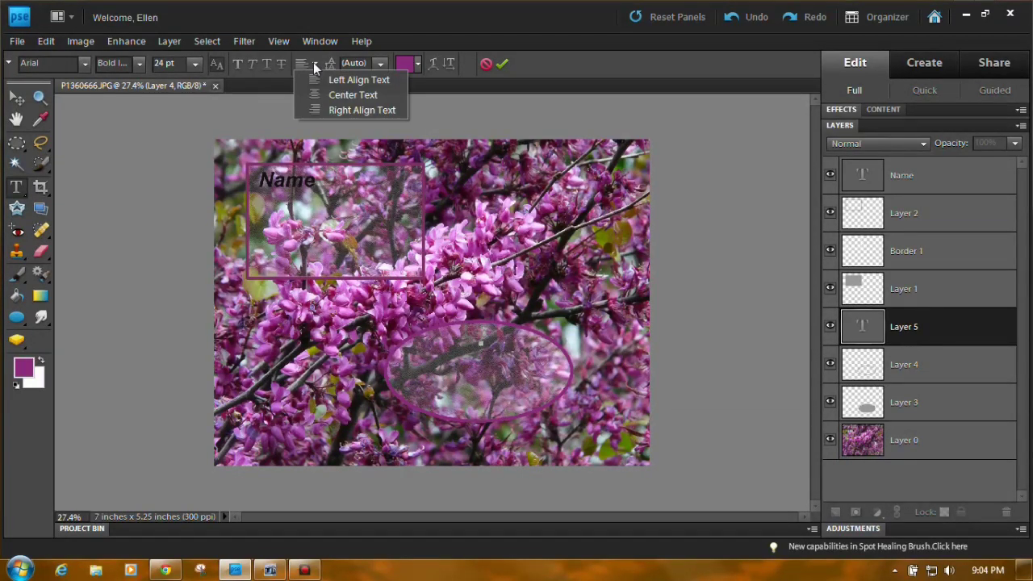
pyautogui.click(324, 95)
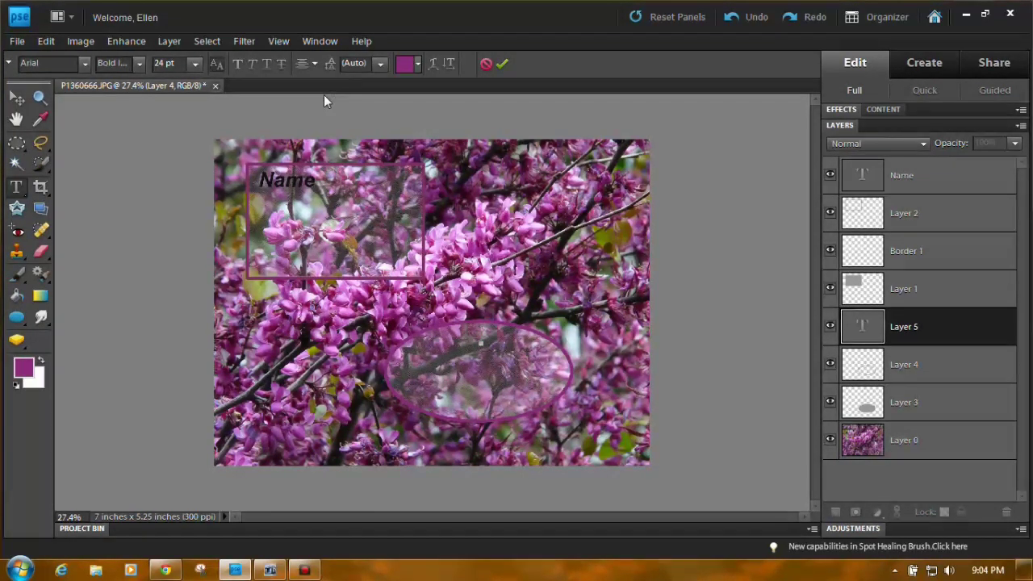
pyautogui.write('A')
# Set the text colour to near-black grey 242424
pyautogui.click(412, 66)
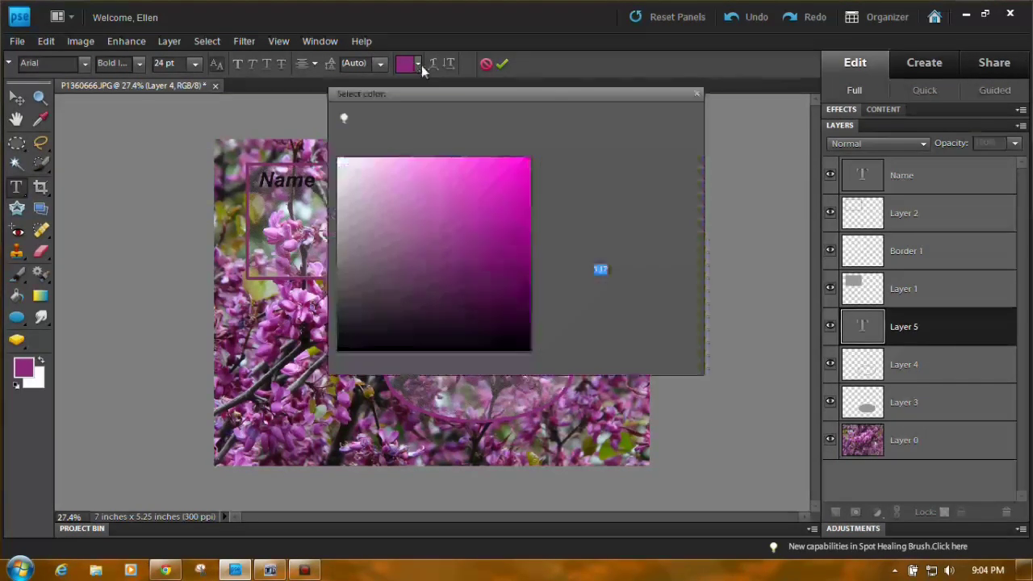
pyautogui.click(340, 288)
pyautogui.click(340, 299)
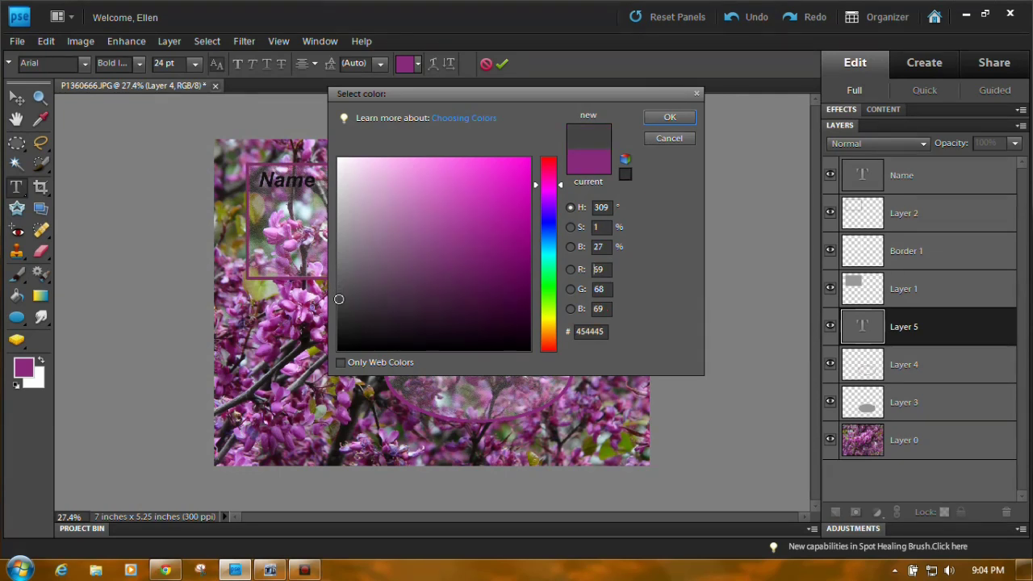
pyautogui.click(339, 305)
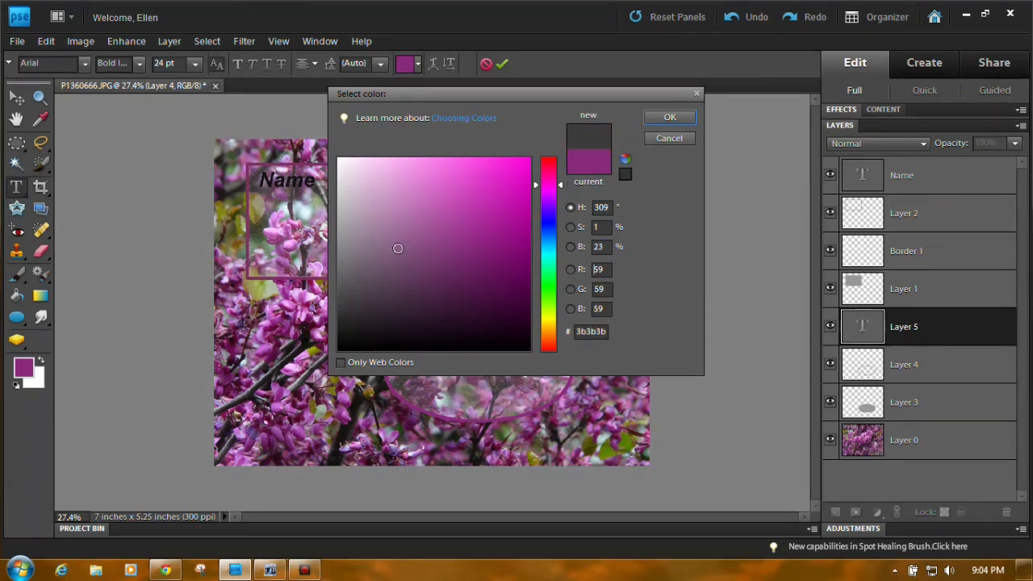
pyautogui.click(338, 323)
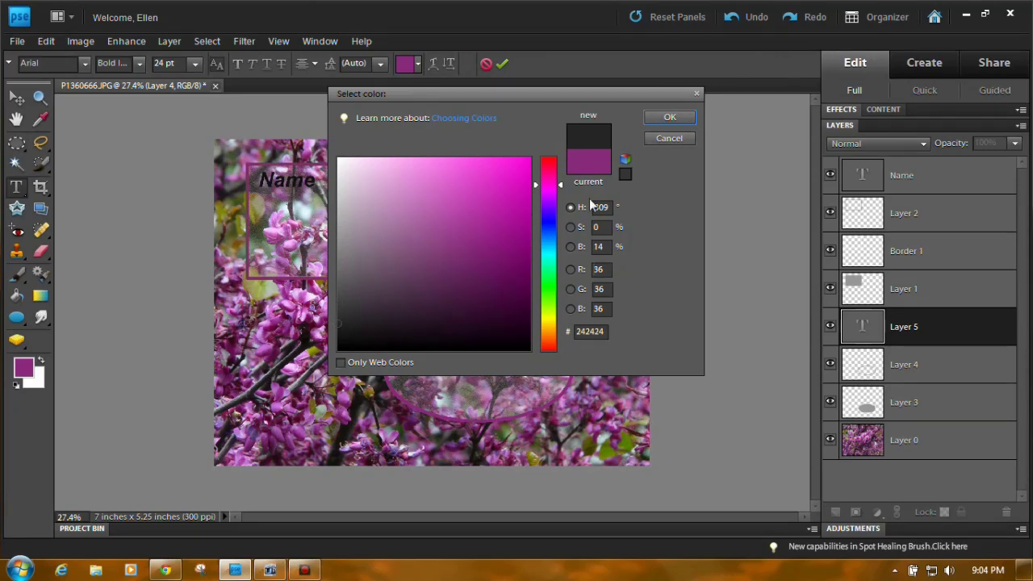
pyautogui.click(670, 118)
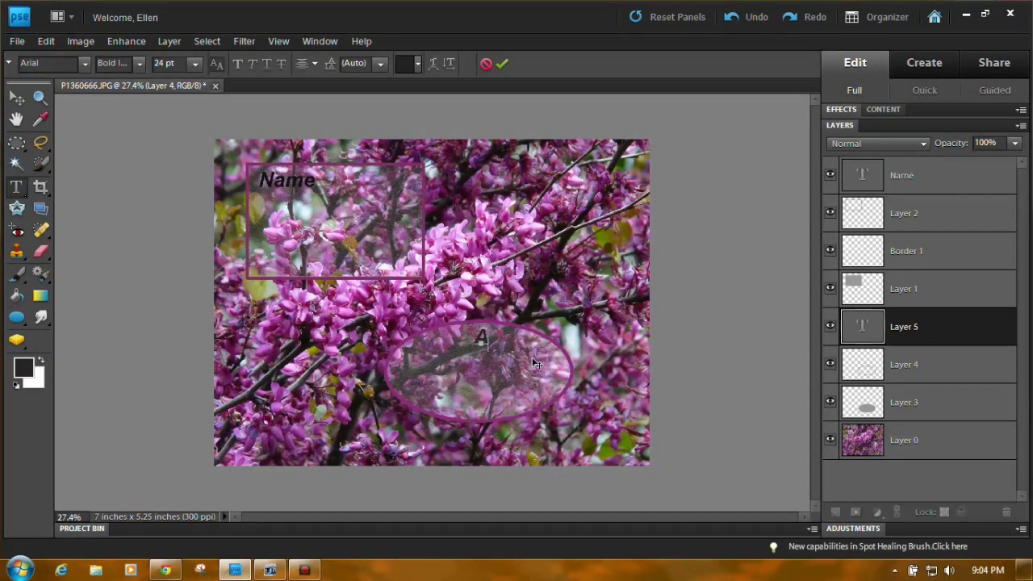
# Type 'About Me' in the oval's upper part, commit it, and recolour it with a dark swatch
pyautogui.write('About Me')
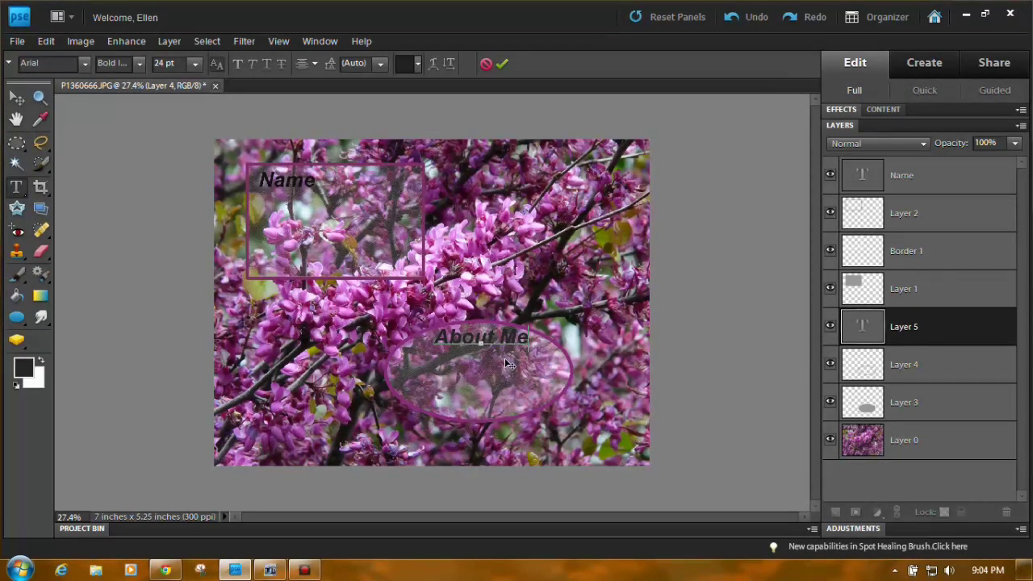
pyautogui.moveTo(505, 357); pyautogui.dragTo(500, 361)
pyautogui.hotkey('ctrl', 'Return')
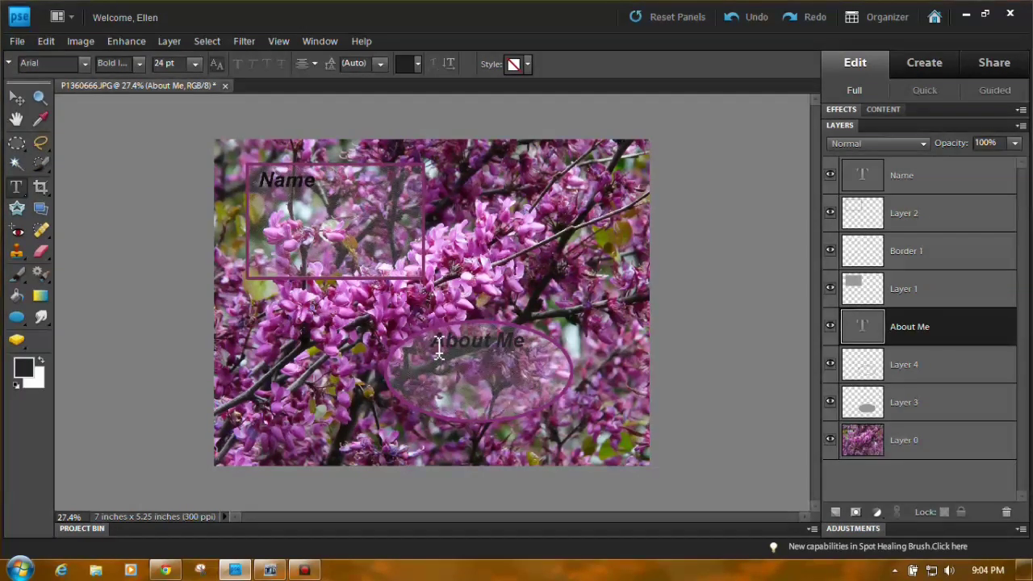
pyautogui.moveTo(431, 342); pyautogui.dragTo(527, 342)
pyautogui.click(418, 64)
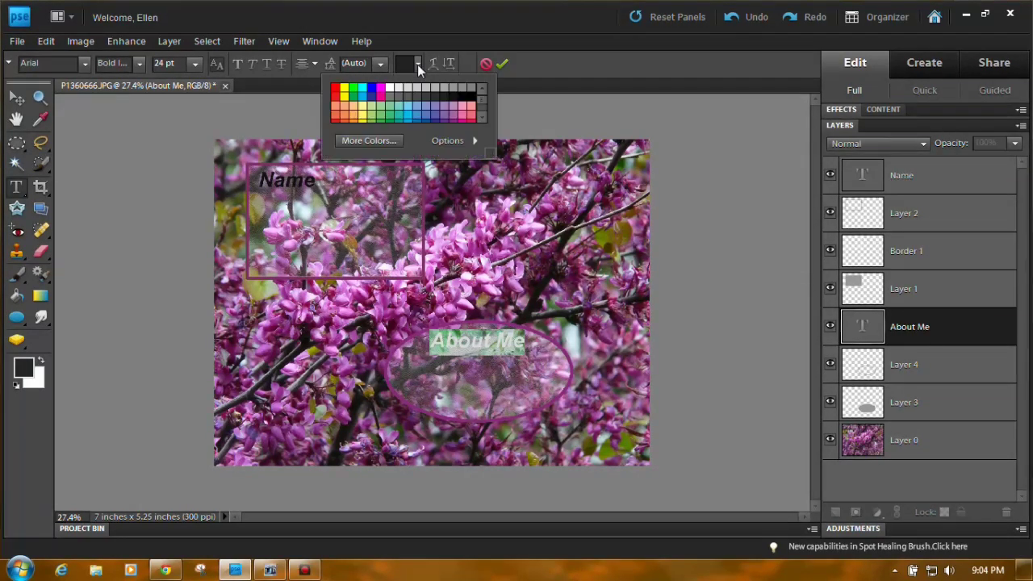
pyautogui.click(457, 91)
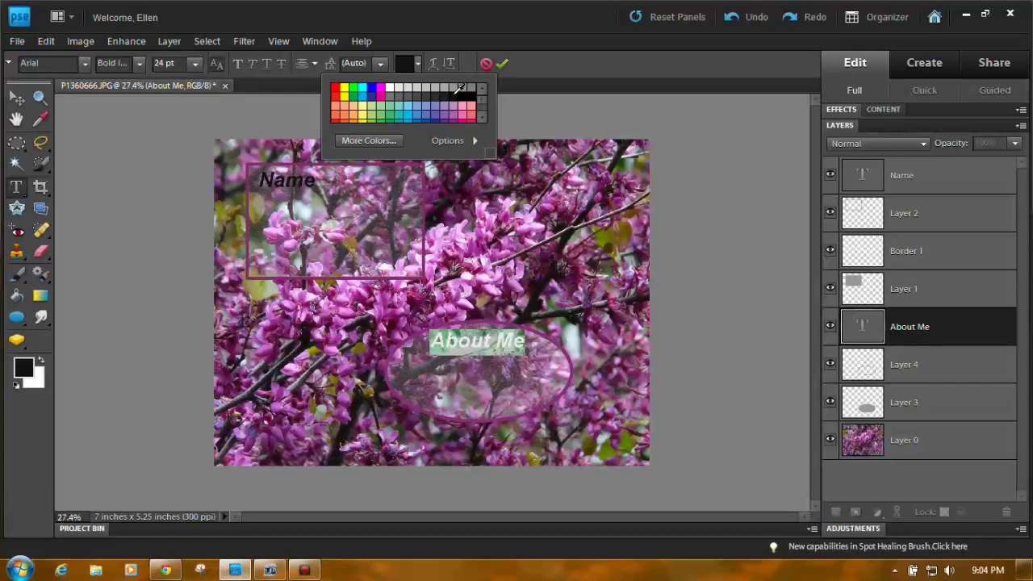
pyautogui.click(502, 63)
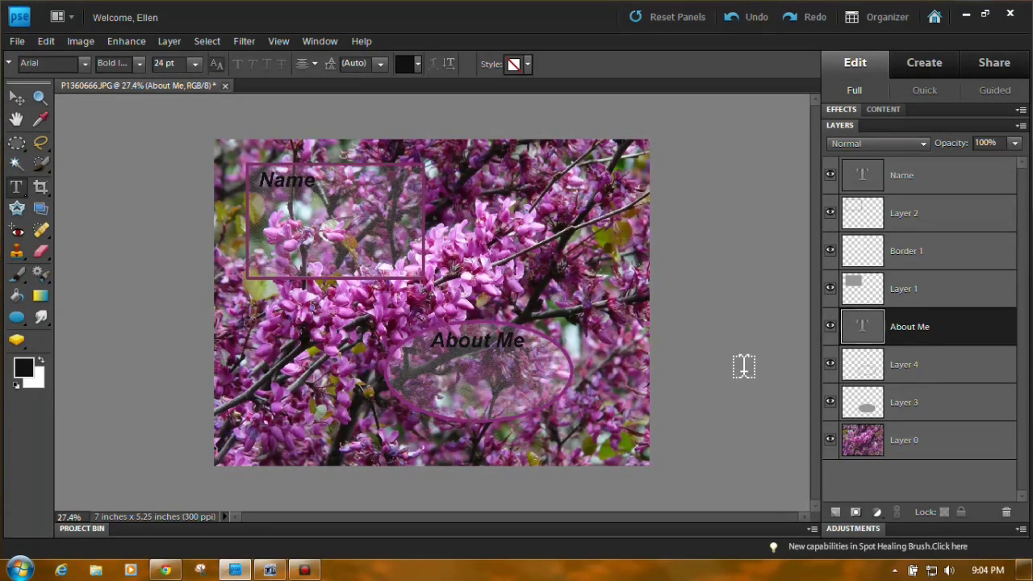